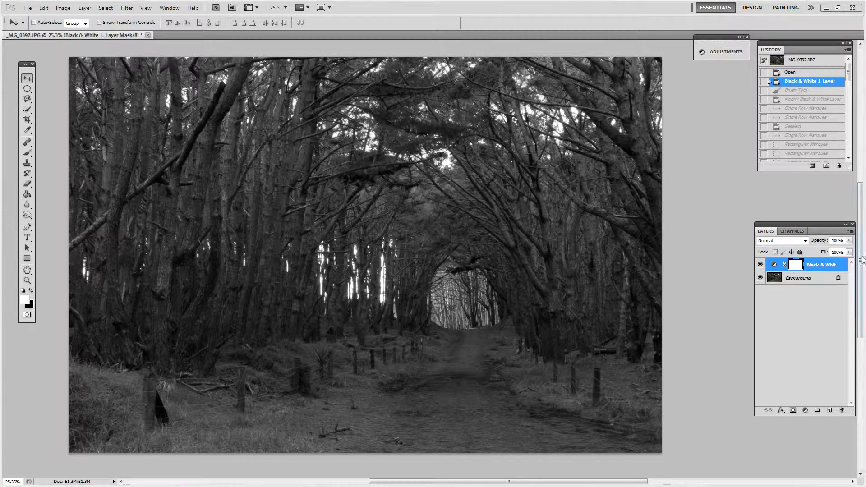
left_click(805, 411)
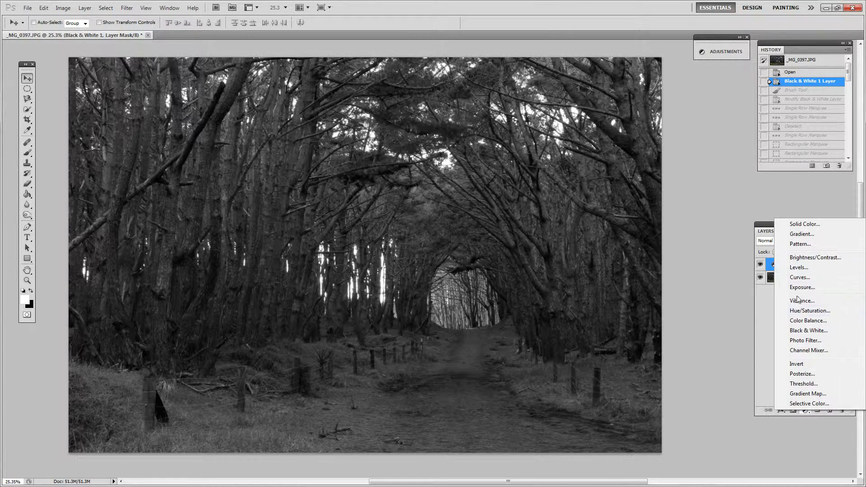
left_click(801, 437)
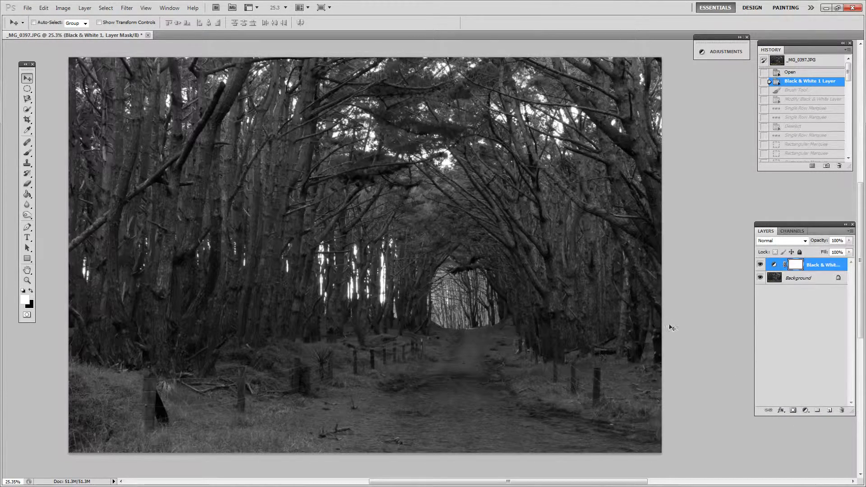
left_click(63, 8)
mouse_move(144, 31)
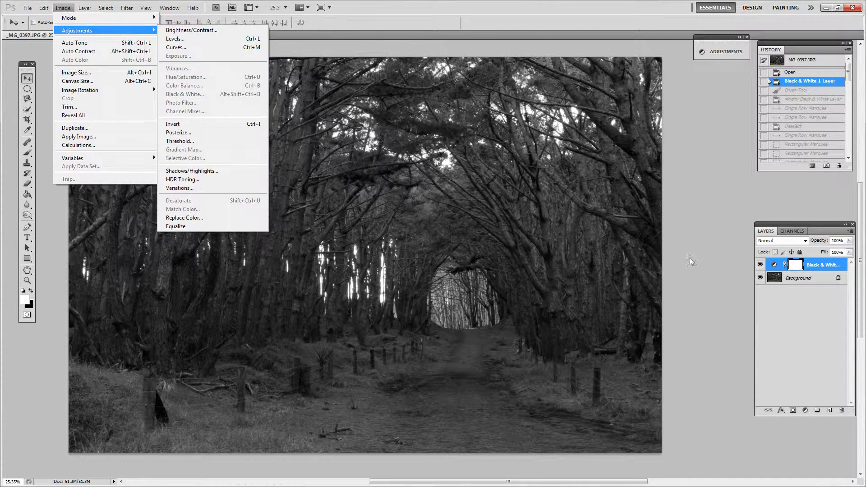
left_click(718, 282)
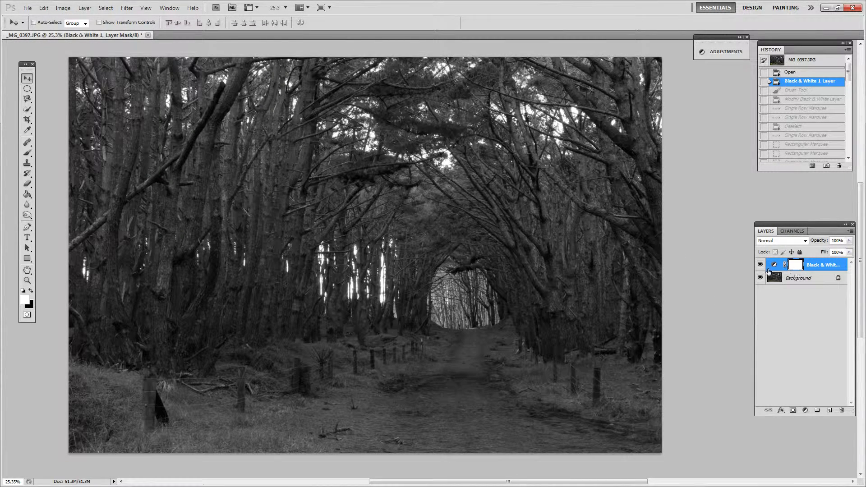
Hide and show the black and white adjustment layer to compare the photo with and without it.
left_click(760, 265)
left_click(760, 265)
Select the upper part of the photo across its full width with the Rectangular Marquee tool and deselect it.
left_click(27, 90)
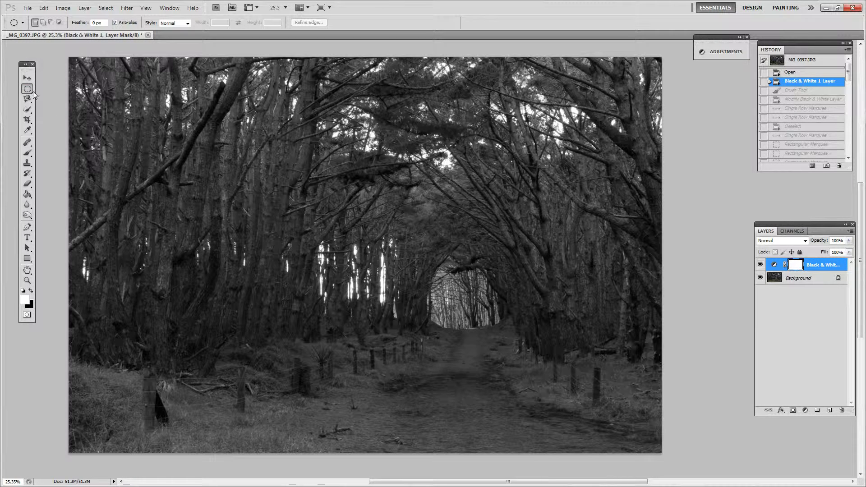
right_click(27, 89)
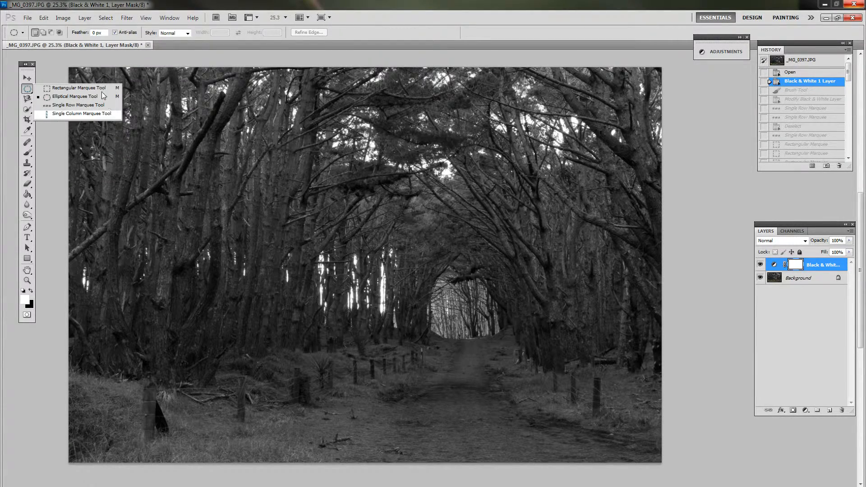
left_click(79, 87)
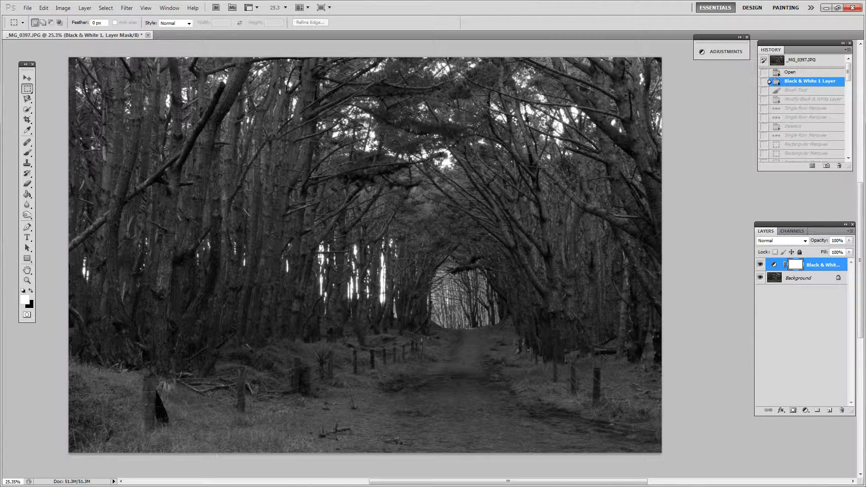
left_click_drag(115, 137, 690, 305)
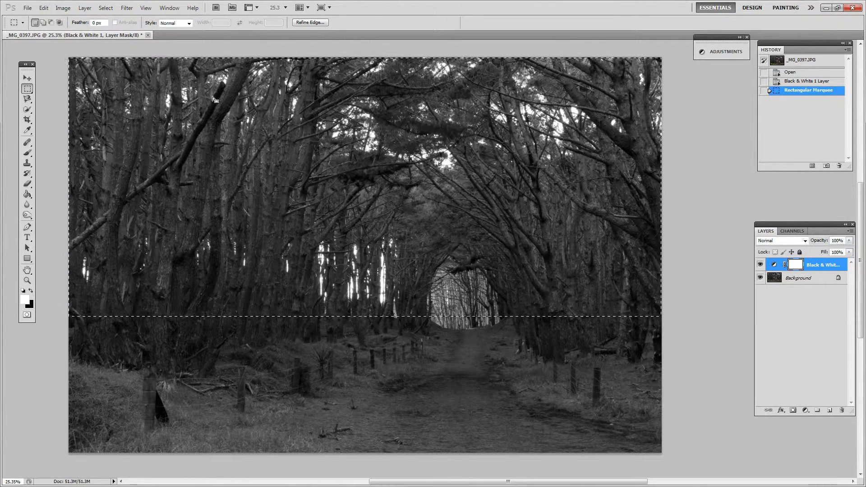
key("ctrl+d")
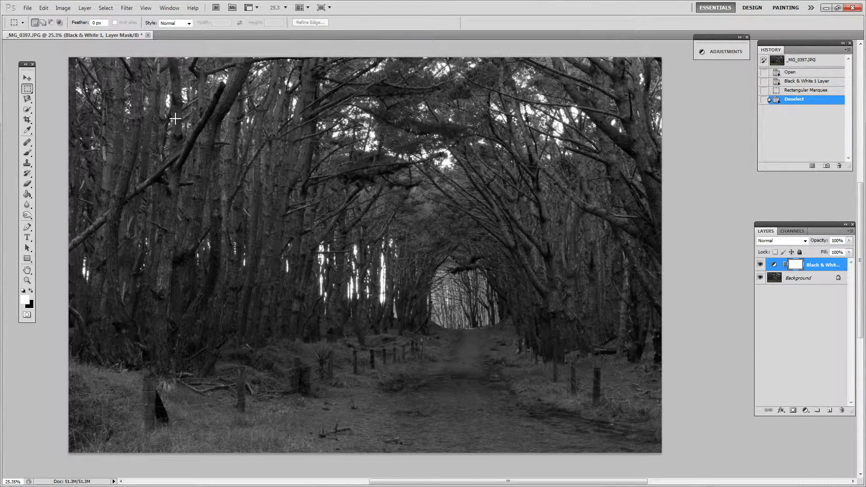
Draw a rectangular marquee selection over the trees from the upper-left trunks to the tunnel opening.
left_click_drag(171, 115, 417, 220)
key("shift")
left_click_drag(465, 248, 534, 360)
left_click_drag(494, 312, 489, 238)
left_click_drag(359, 315, 499, 316)
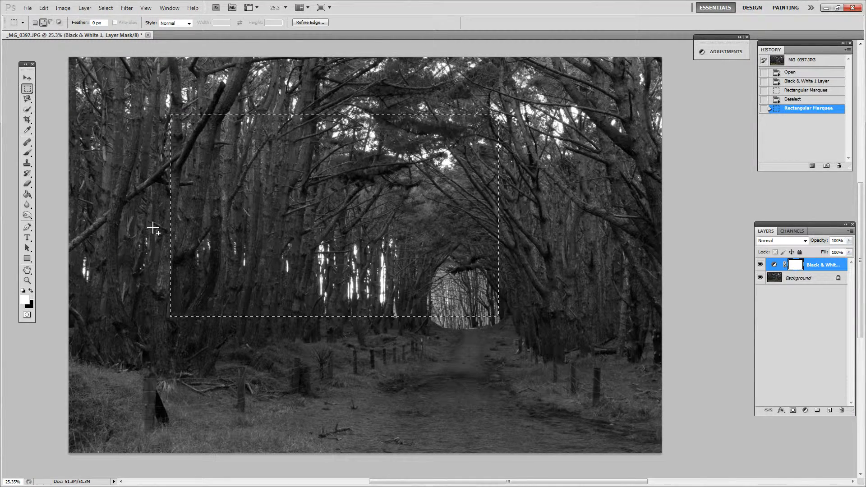
Add two overlapping rectangles below the rectangular selection, and subtract one around the tunnel opening and a small one among the trees.
left_click_drag(129, 225, 370, 367)
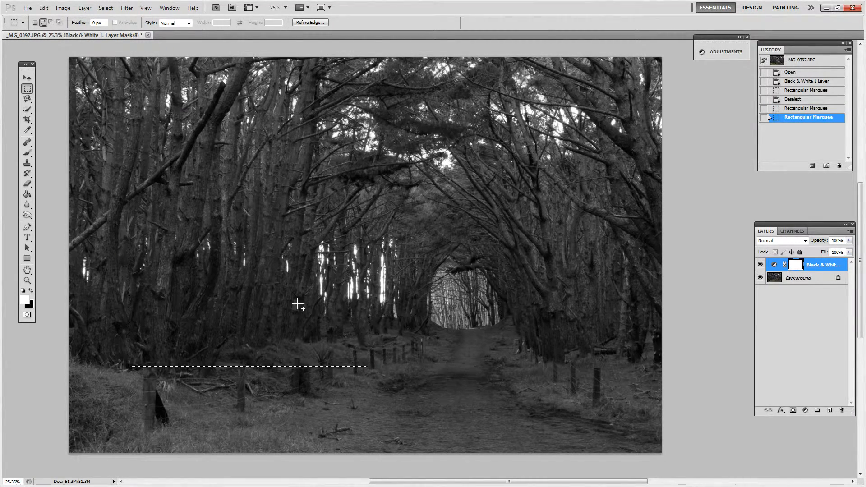
left_click_drag(300, 304, 494, 452)
left_click_drag(383, 259, 548, 401)
left_click_drag(263, 195, 313, 224)
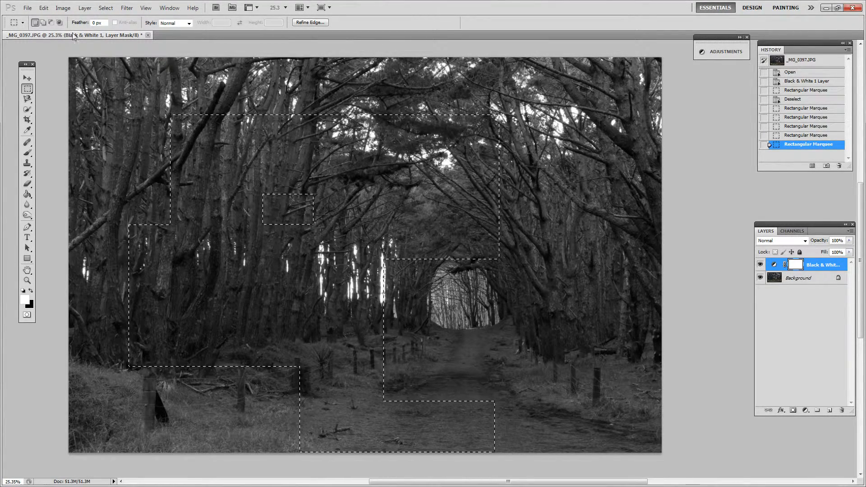
Replace the selection with a large circle over the left-hand trees using the Elliptical Marquee tool.
left_click(27, 88)
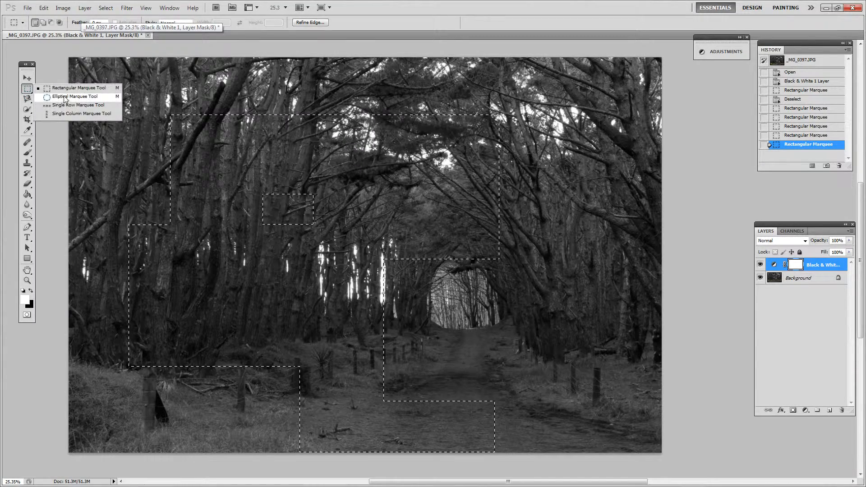
left_click(93, 99)
left_click_drag(93, 101, 337, 257)
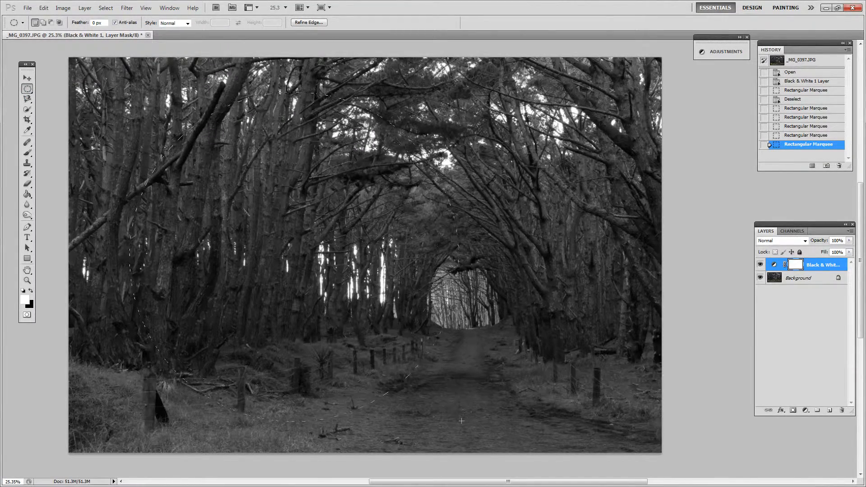
left_click_drag(391, 323, 390, 323)
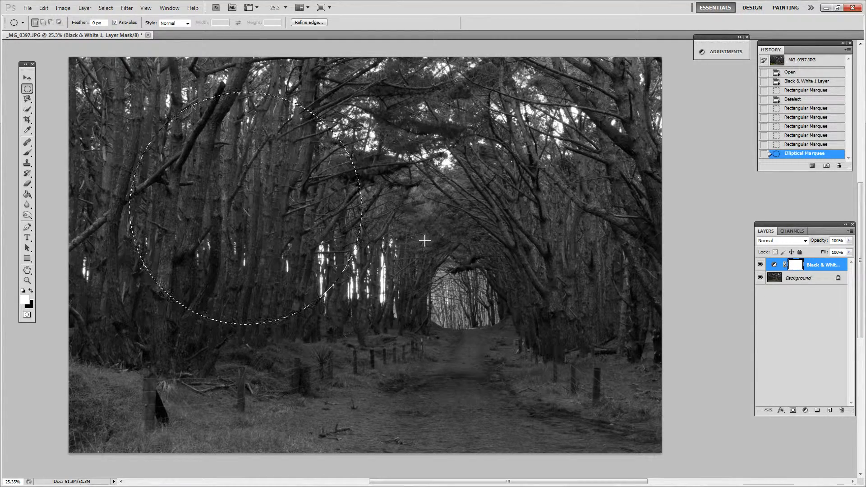
Add an overlapping ellipse to the circular selection and subtract another ellipse from its lower-right side.
key("shift")
left_click_drag(249, 234, 460, 381)
key("alt")
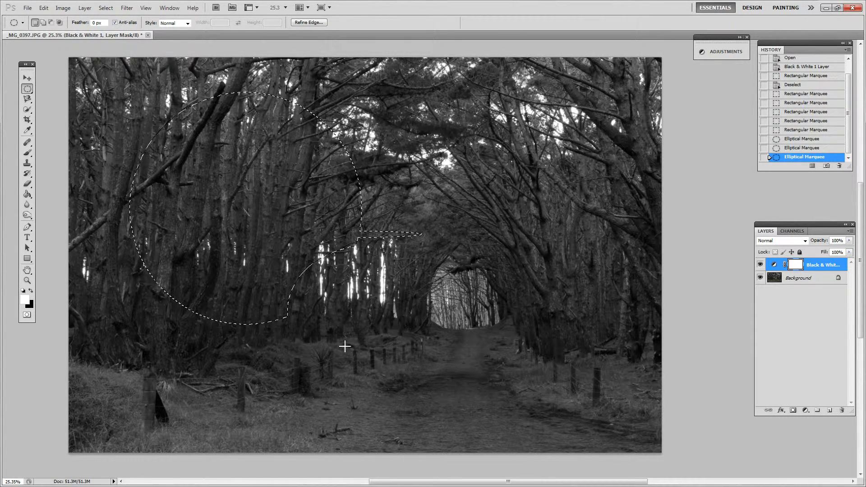
Draw a freehand selection around the tunnel opening and up into the branches above it with the Lasso tool.
left_click(28, 99)
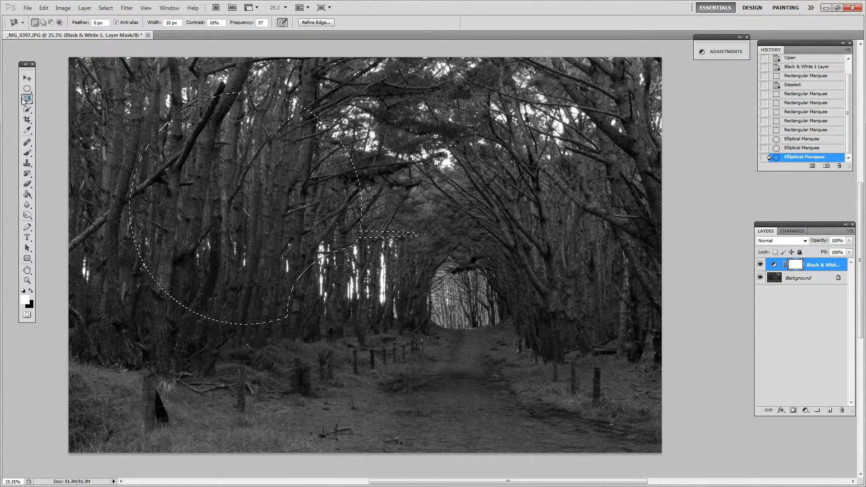
right_click(24, 101)
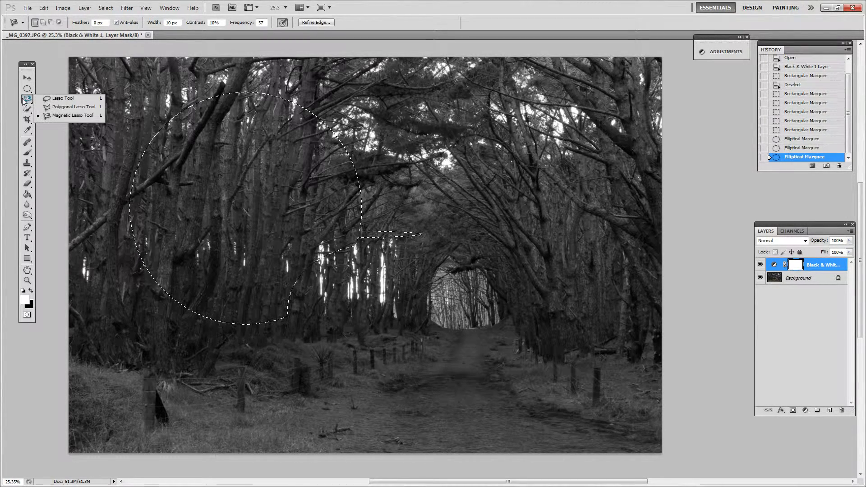
left_click(87, 100)
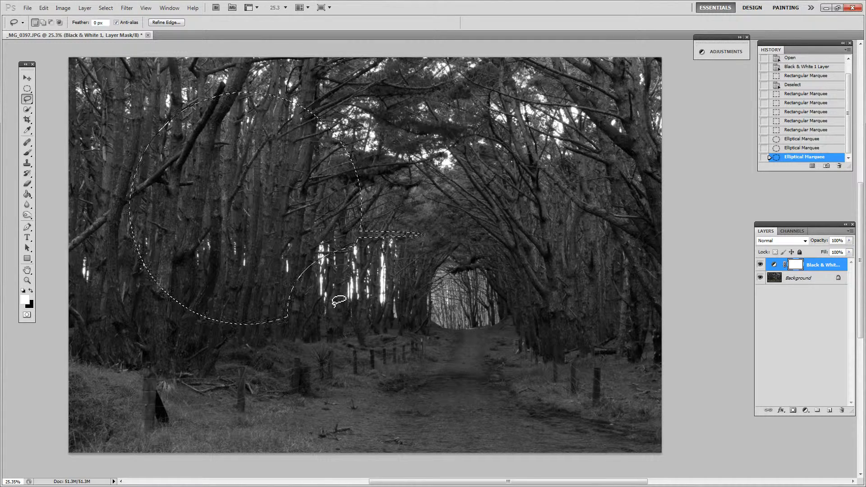
left_click_drag(450, 258, 437, 266)
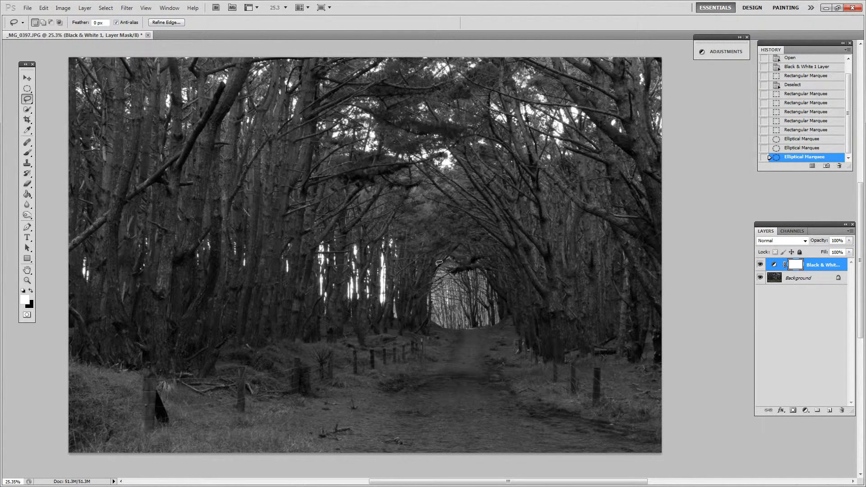
mouse_move(424, 297)
left_mouse_down()
mouse_move(433, 324)
mouse_move(493, 316)
left_mouse_up()
mouse_move(493, 281)
left_mouse_down()
mouse_move(469, 269)
mouse_move(490, 249)
mouse_move(516, 259)
mouse_move(538, 225)
mouse_move(512, 197)
mouse_move(539, 174)
mouse_move(544, 147)
mouse_move(479, 192)
mouse_move(479, 241)
mouse_move(462, 241)
mouse_move(451, 253)
mouse_move(469, 239)
left_mouse_up()
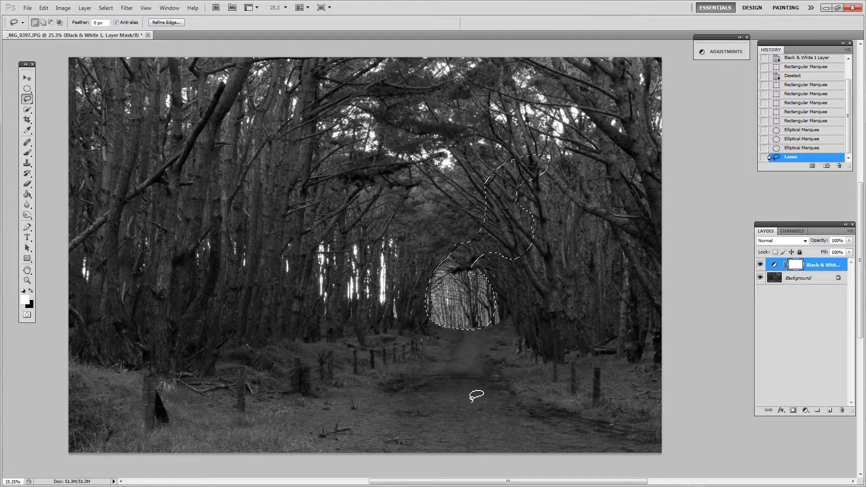
Lasso a smiley face of two eyes and a mouth on the path, subtract part of the right eye, and deselect.
mouse_move(442, 373)
left_mouse_down()
mouse_move(434, 398)
mouse_move(454, 381)
mouse_move(433, 378)
mouse_move(478, 397)
mouse_move(488, 395)
mouse_move(480, 375)
left_mouse_up()
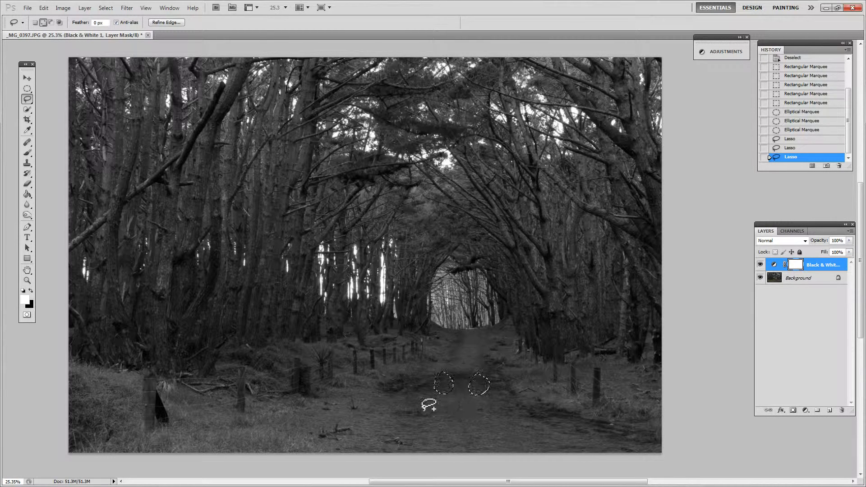
mouse_move(415, 401)
left_mouse_down()
mouse_move(449, 430)
mouse_move(499, 416)
mouse_move(511, 402)
mouse_move(520, 417)
mouse_move(492, 437)
mouse_move(445, 446)
mouse_move(414, 400)
left_mouse_up()
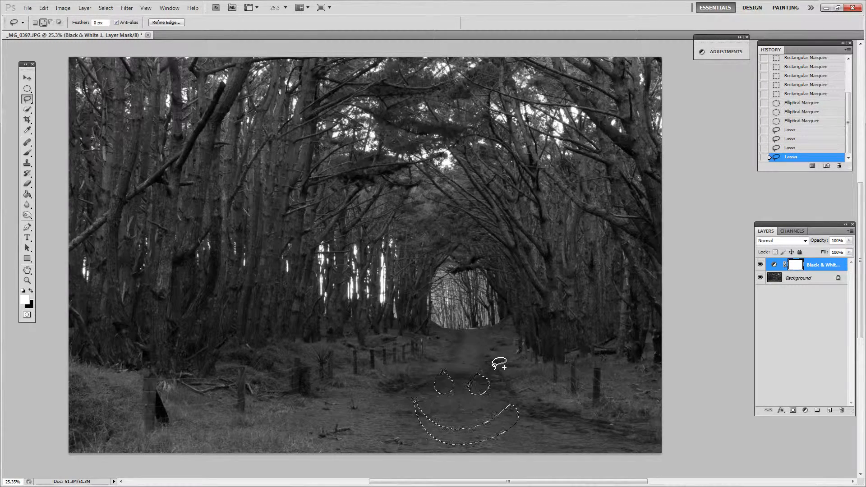
key("alt")
mouse_move(488, 358)
left_mouse_down()
mouse_move(472, 403)
mouse_move(470, 354)
left_mouse_up()
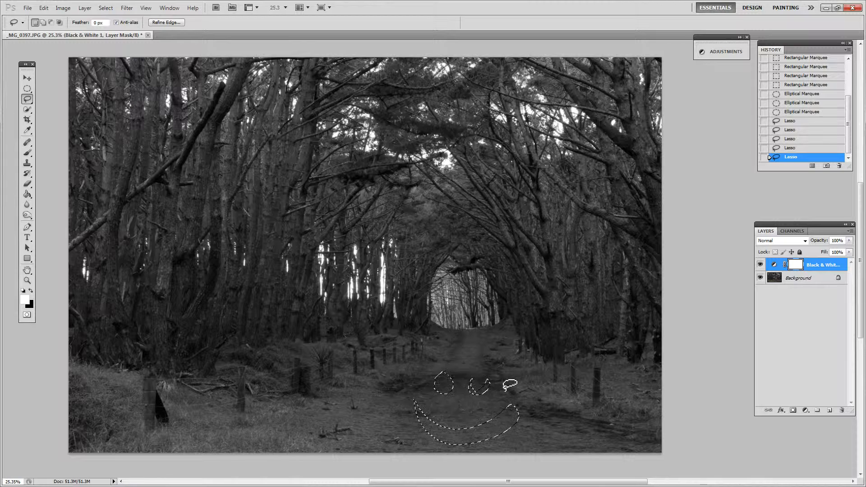
key("ctrl+d")
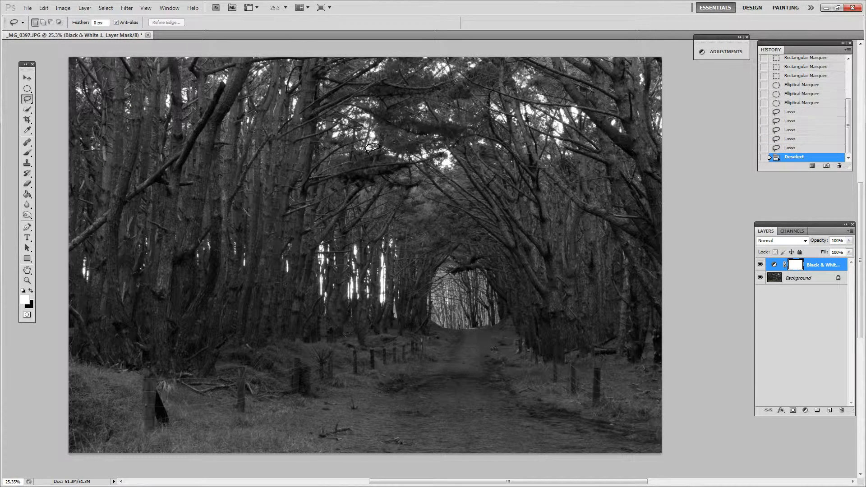
Outline a straight-edged selection with a zigzag lower edge around the tunnel opening using the Polygonal Lasso tool, and deselect it.
left_click(27, 99)
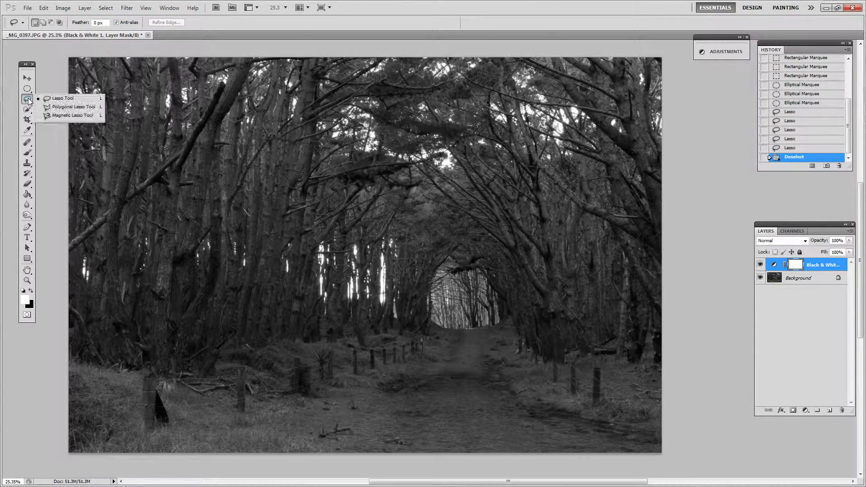
left_click(72, 107)
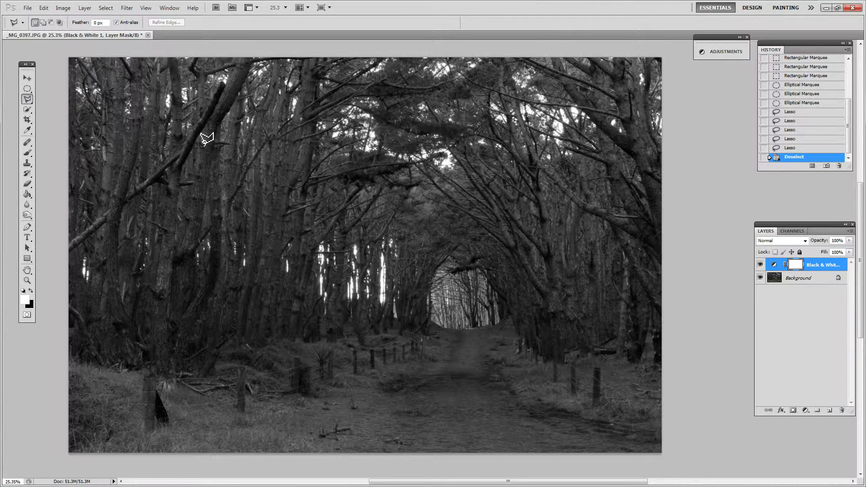
left_click(437, 204)
left_click(360, 308)
left_click(448, 383)
left_click(456, 355)
left_click(475, 396)
left_click(484, 352)
left_click(509, 395)
left_click(510, 348)
left_click(550, 311)
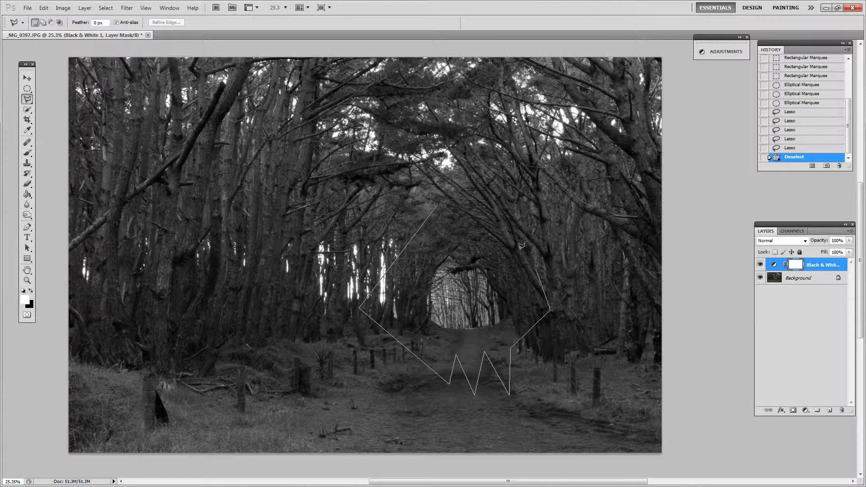
left_click(508, 234)
left_click(446, 235)
left_click(445, 200)
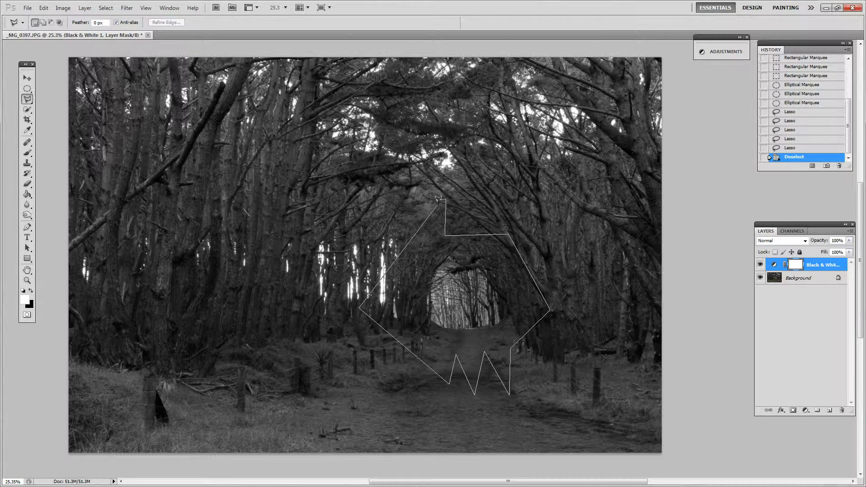
left_click(438, 202)
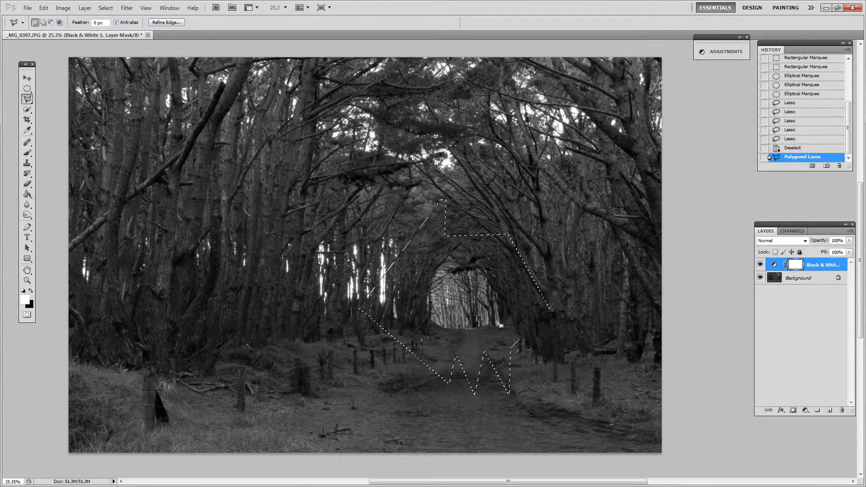
key("ctrl+d")
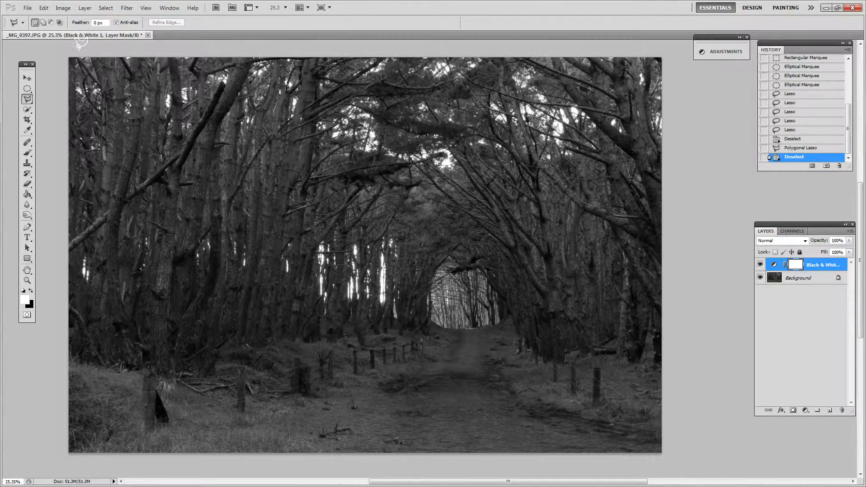
Switch to the Magnetic Lasso tool and back to the Rectangular Marquee tool.
left_click(28, 100)
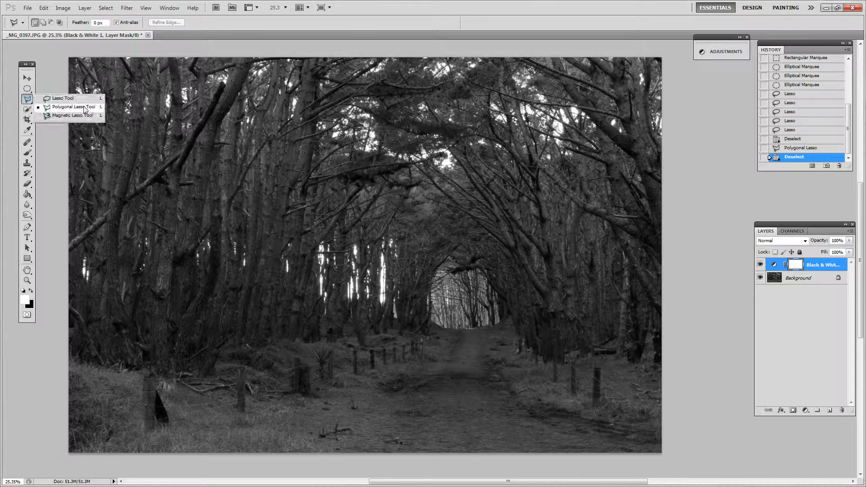
left_click(90, 116)
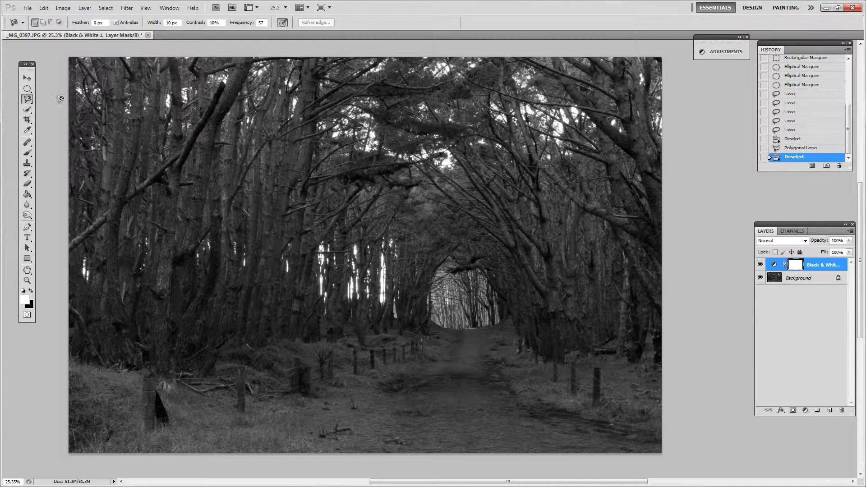
left_click(27, 89)
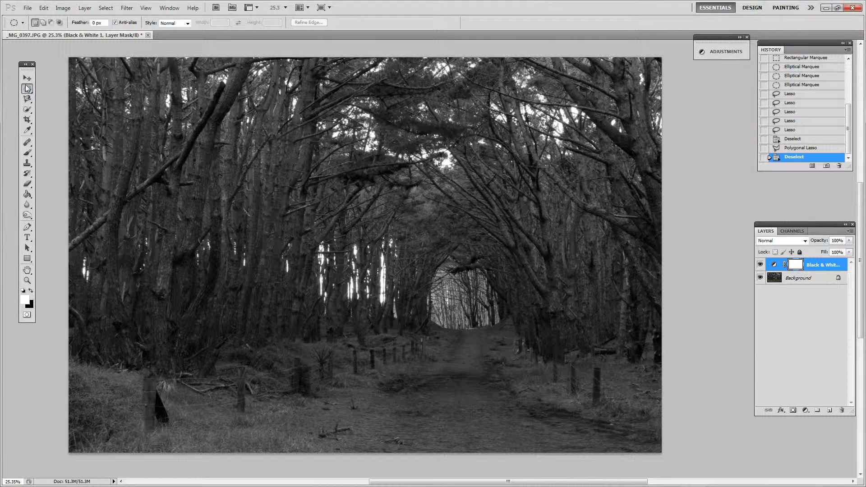
right_click(27, 89)
left_click(51, 85)
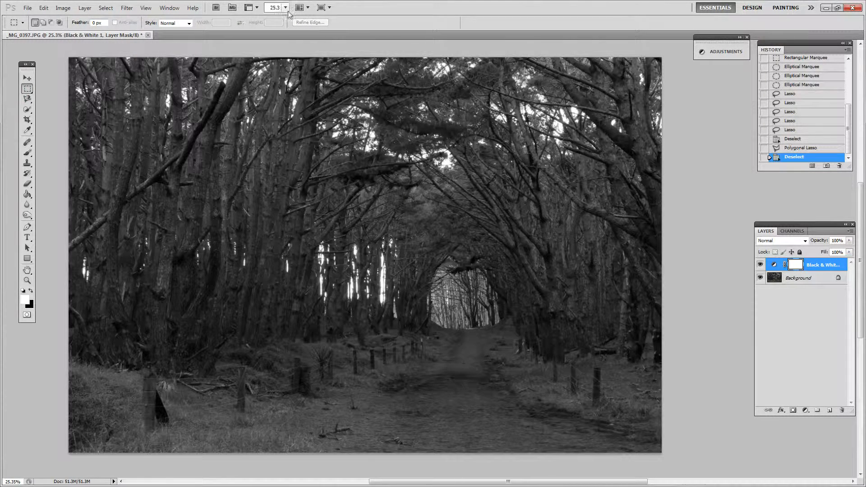
left_click(189, 24)
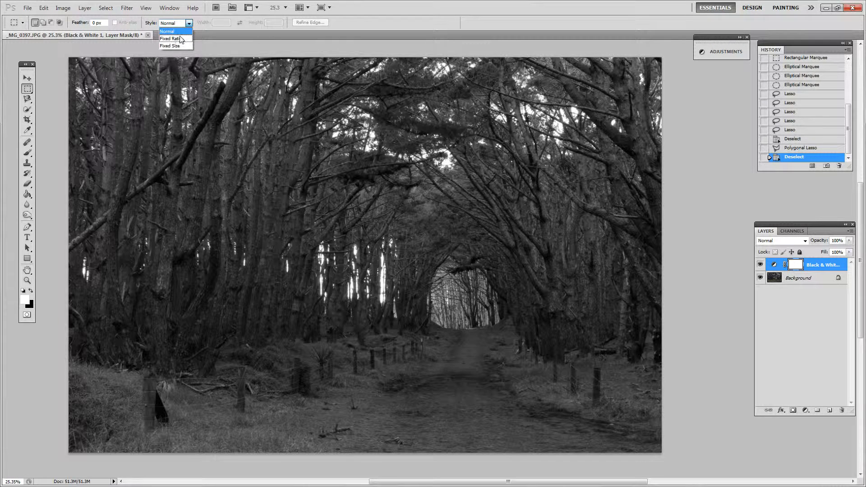
left_click(190, 23)
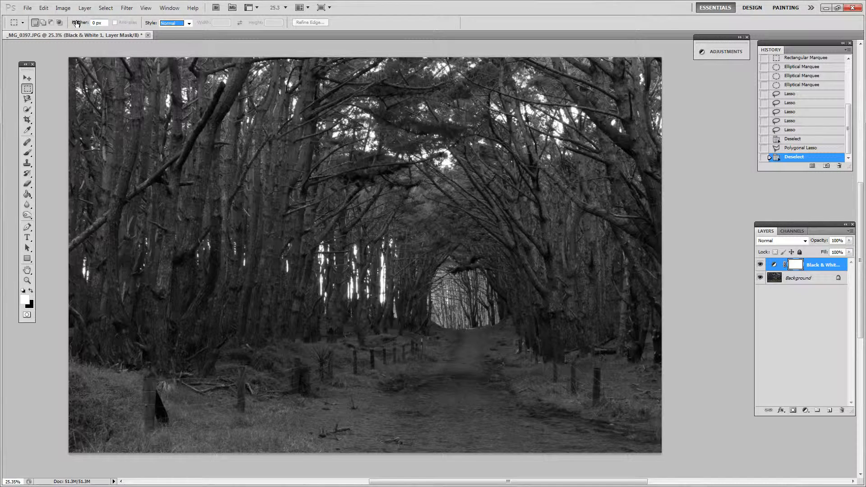
right_click(28, 89)
left_click(28, 88)
Outline the tall, narrow bright gap between the tree trunks with the Magnetic Lasso tool and close the selection.
left_click(28, 100)
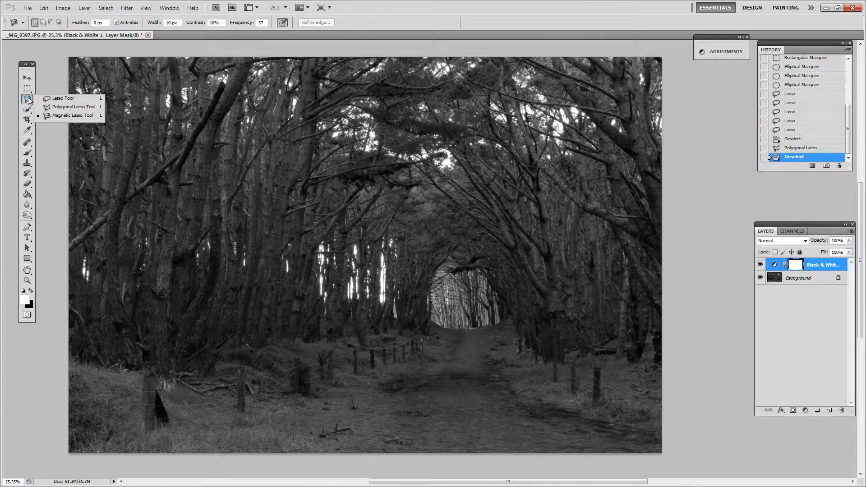
left_click(95, 114)
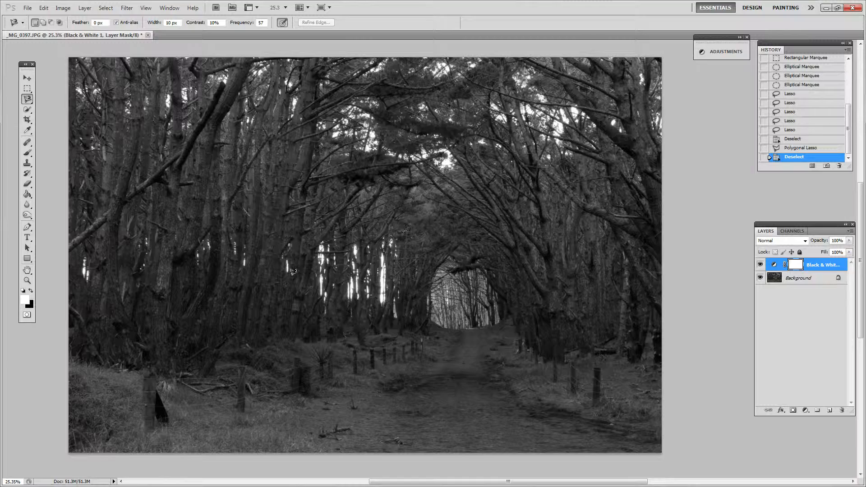
key("z")
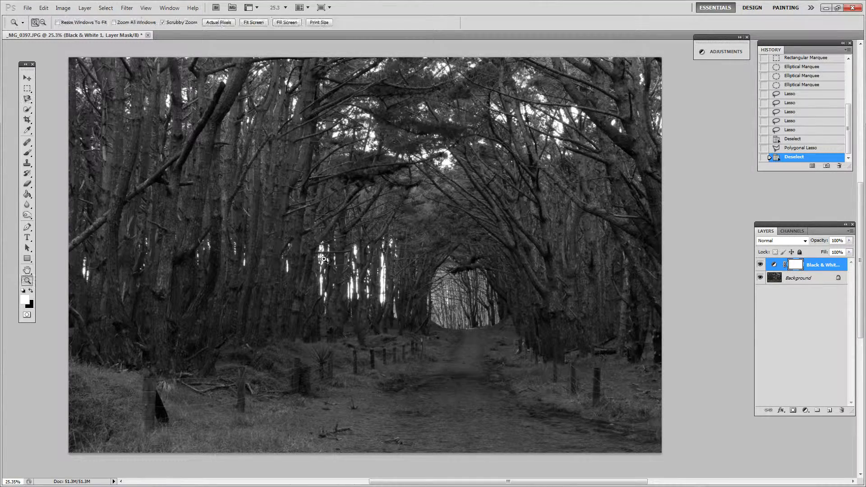
mouse_move(320, 257)
left_mouse_down()
mouse_move(375, 270)
mouse_move(365, 289)
mouse_move(370, 254)
left_mouse_up()
key("space")
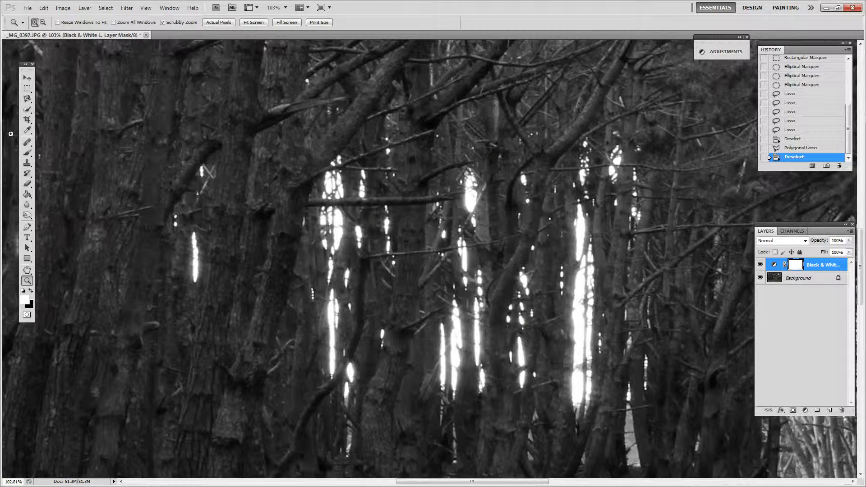
left_click(27, 99)
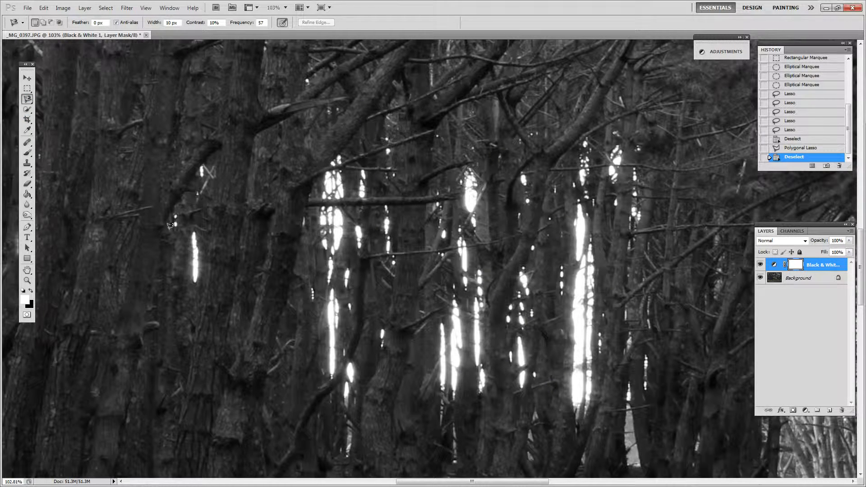
left_click(332, 287)
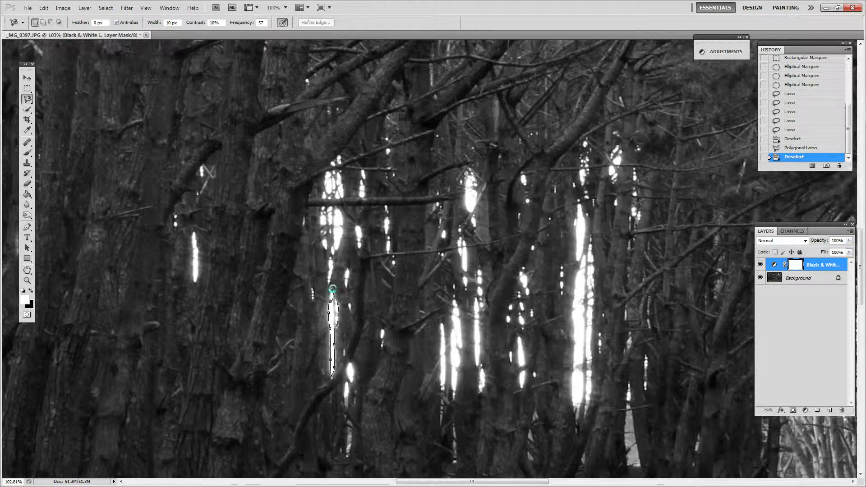
left_click(332, 283)
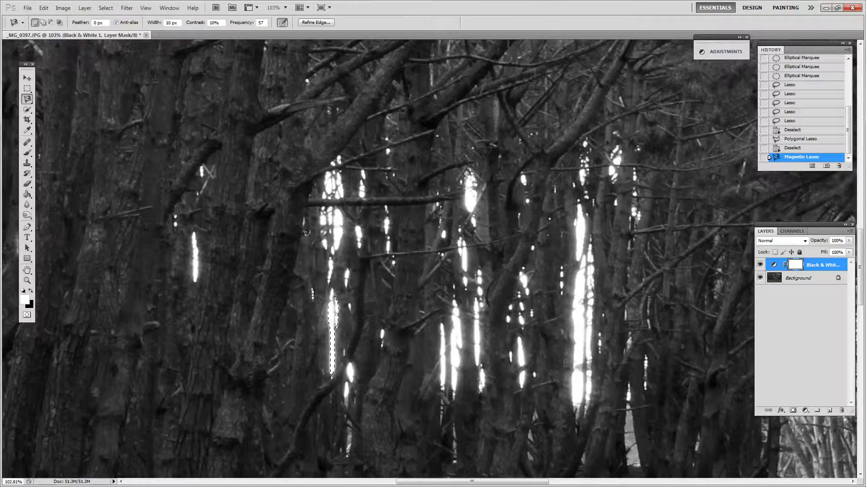
Add a small area at the upper end of the bright gap's selection with the Lasso tool, and drop the selection.
left_click(27, 98)
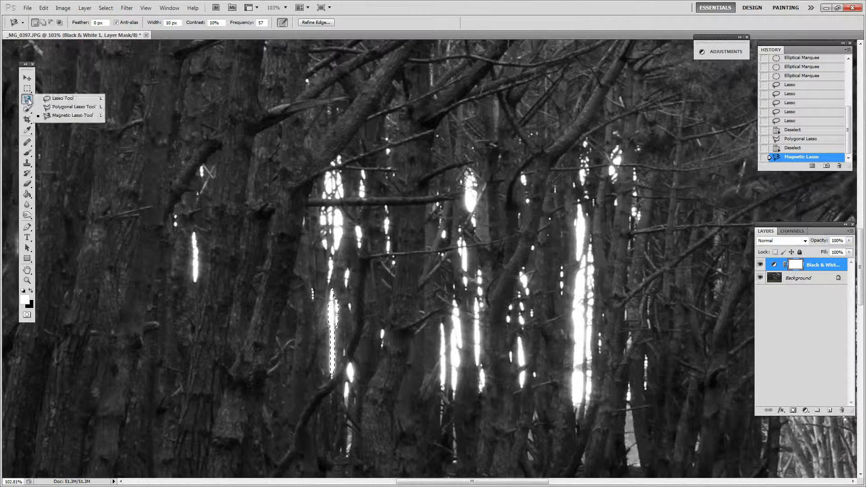
left_click(57, 98)
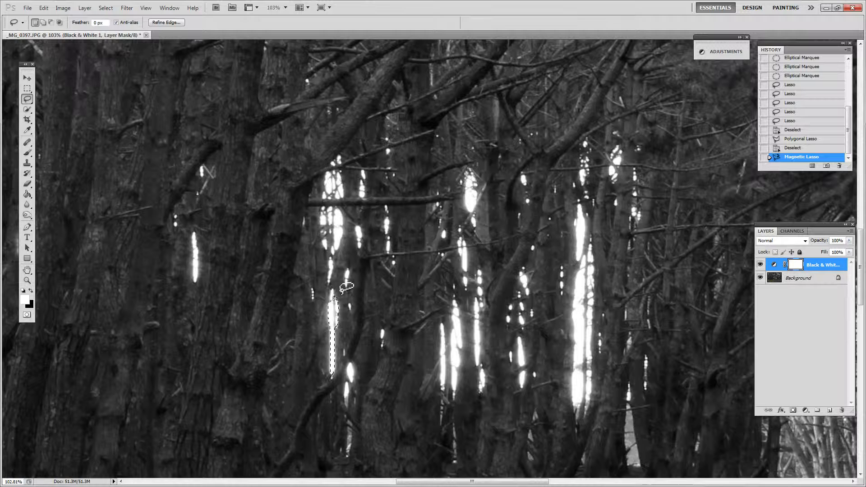
key("shift")
left_click_drag(333, 293, 332, 291)
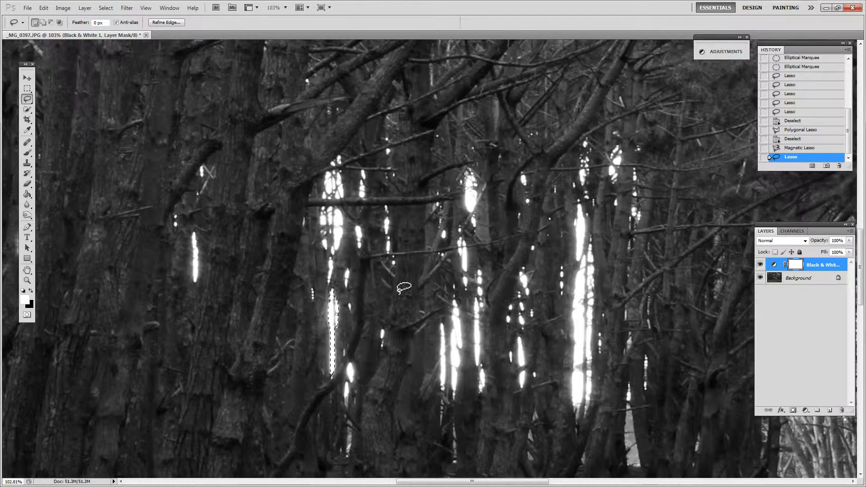
left_click_drag(543, 240, 542, 228)
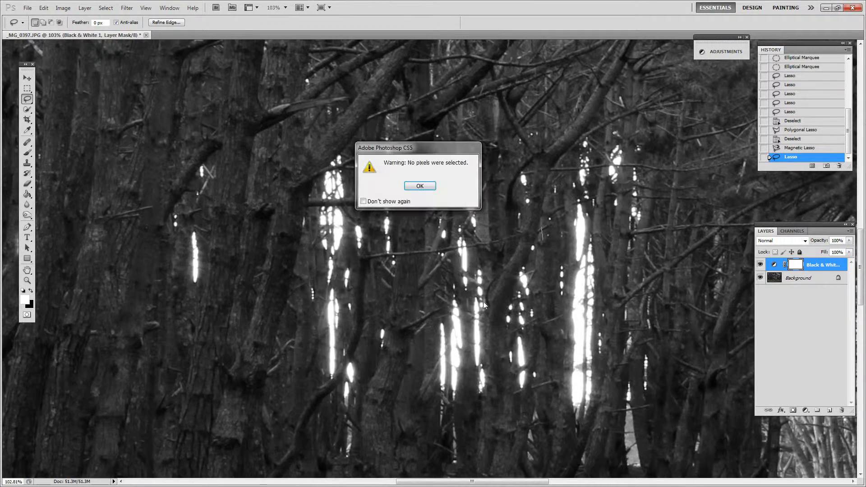
left_click(422, 186)
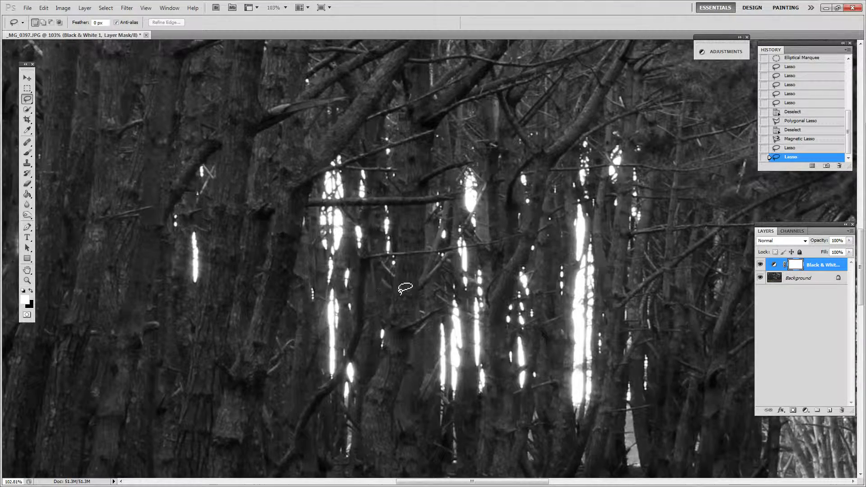
Draw a large elliptical selection over the middle of the whole photo and shift it slightly up and to the left.
key("z")
mouse_move(406, 289)
left_mouse_down()
mouse_move(356, 283)
mouse_move(375, 286)
left_mouse_up()
key("space")
left_click_drag(459, 293, 405, 269)
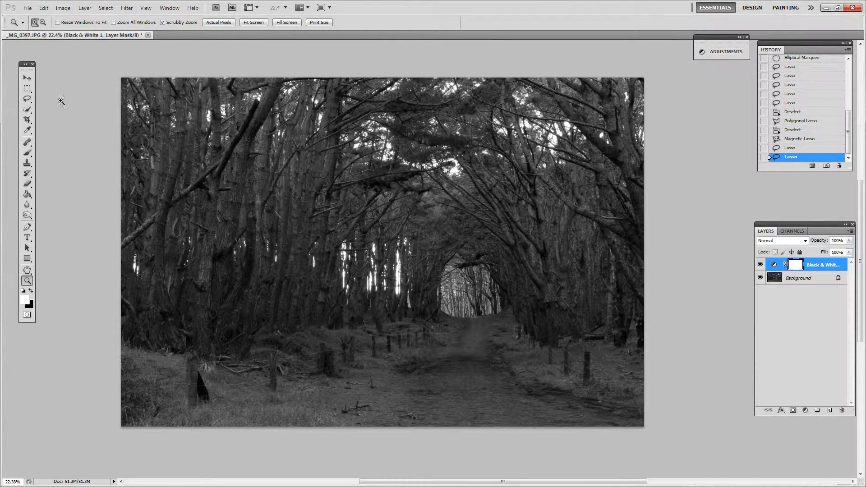
left_click(27, 89)
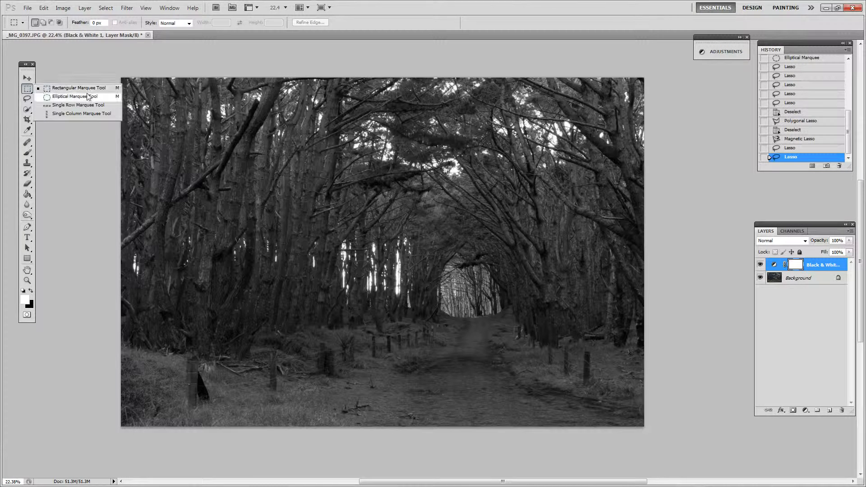
left_click(88, 97)
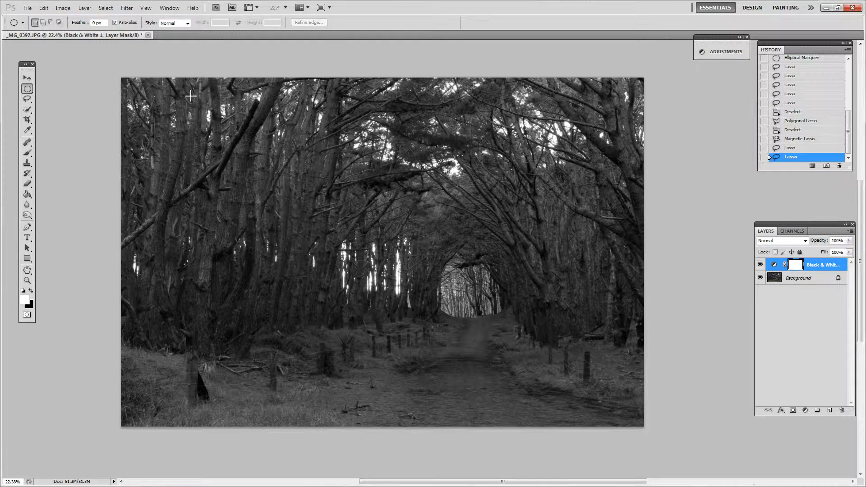
left_click_drag(513, 377, 600, 413)
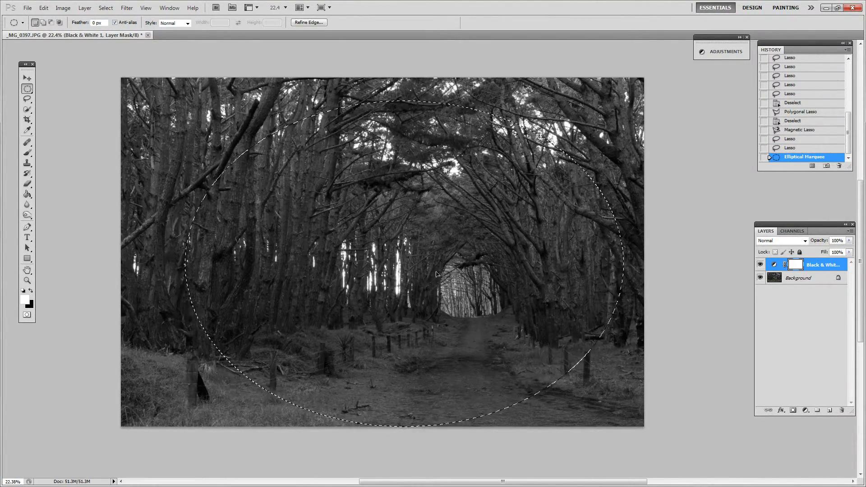
left_click_drag(414, 281, 416, 279)
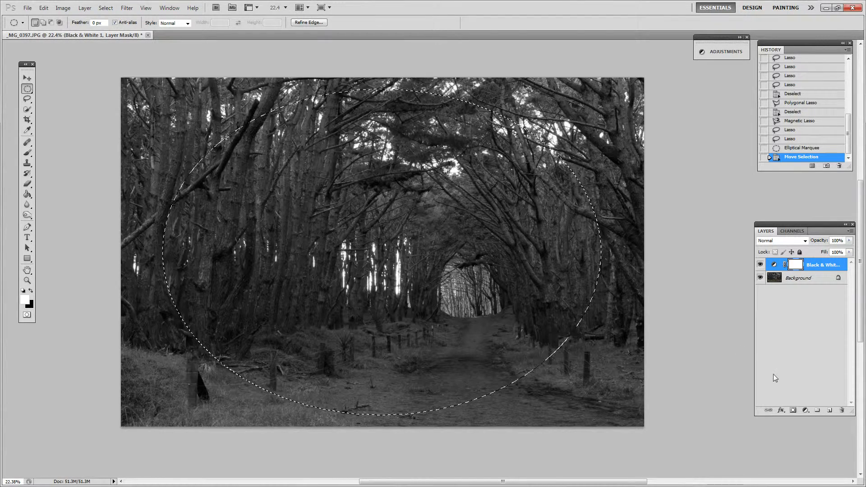
Add a Curves adjustment layer masked to the elliptical selection.
left_click(805, 411)
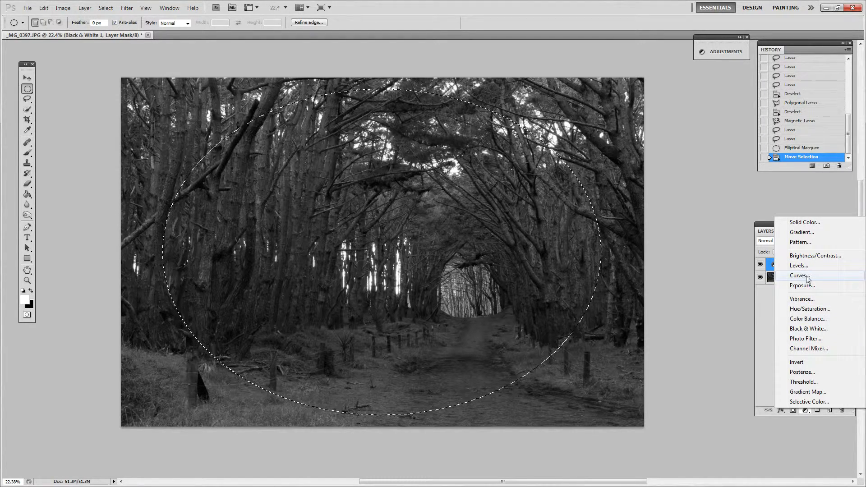
left_click(800, 276)
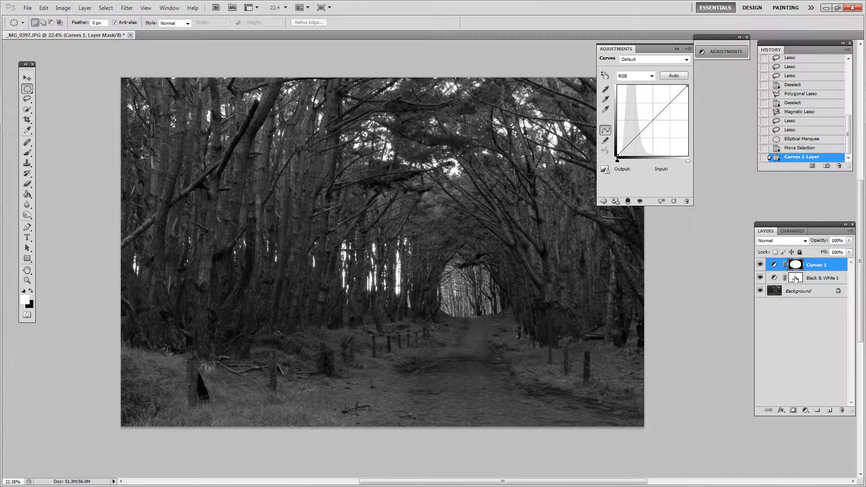
Duplicate the Background layer, add a layer mask to the copy, and undo both changes.
left_click_drag(781, 295, 829, 410)
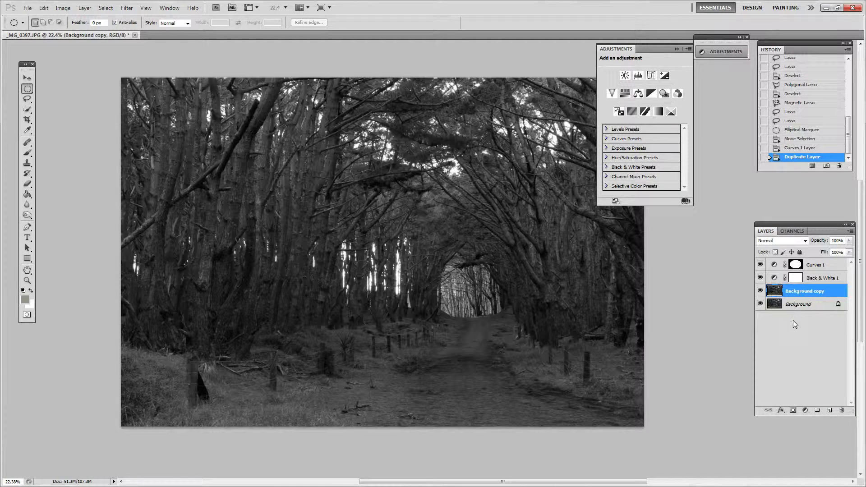
left_click(793, 410)
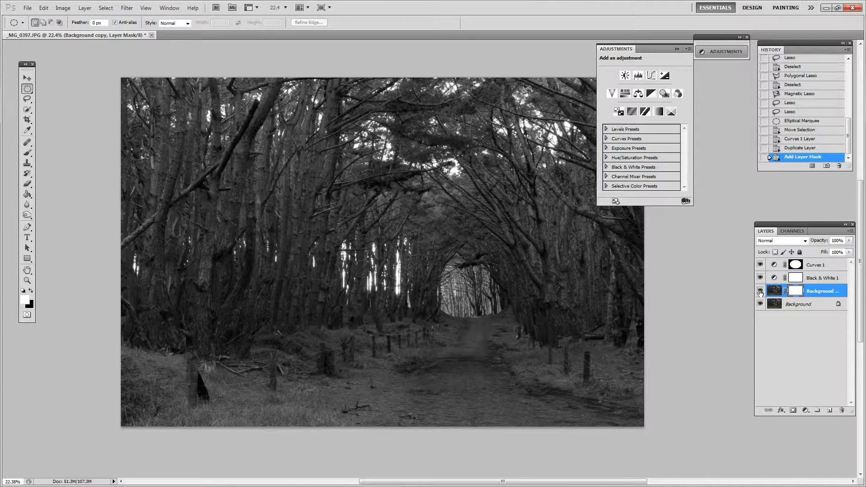
left_click(803, 139)
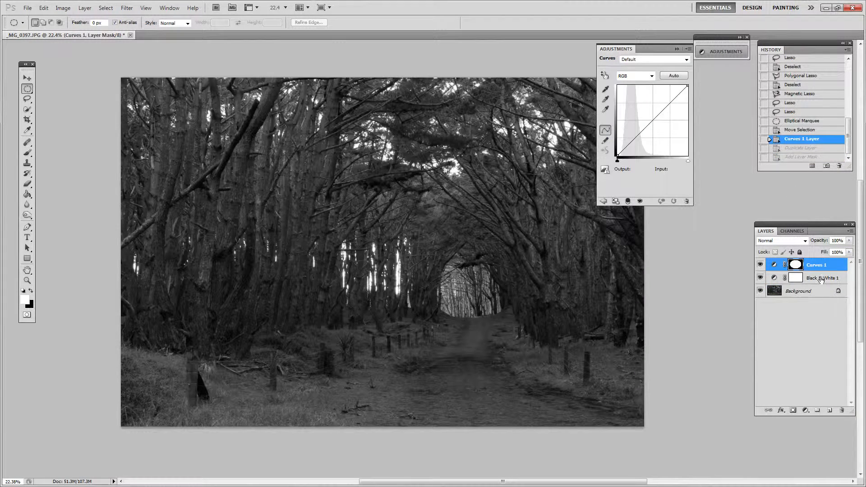
Paint black over the path and grass on the Black & White 1 layer mask with the Brush tool, and undo the strokes.
left_click(796, 278)
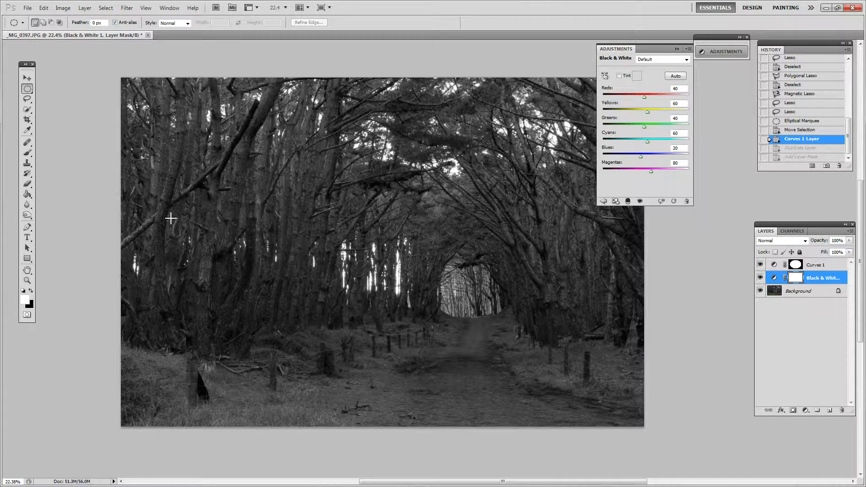
left_click(27, 152)
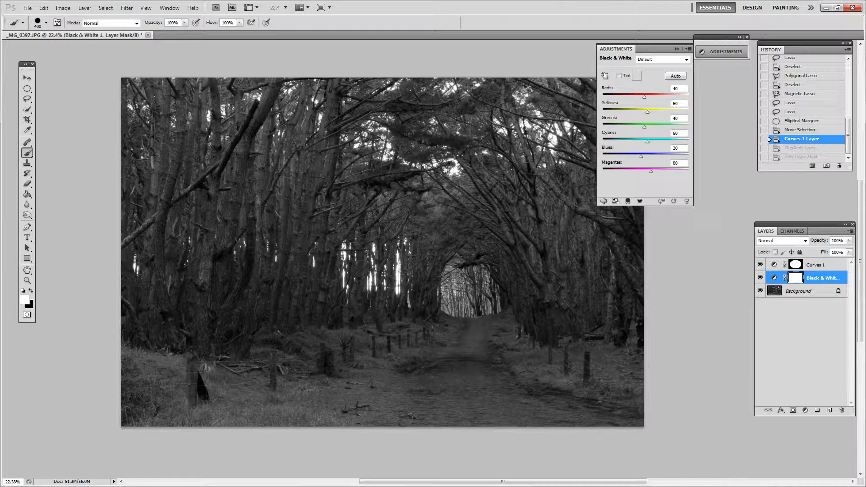
key("x")
mouse_move(153, 339)
left_mouse_down()
mouse_move(340, 333)
mouse_move(379, 370)
mouse_move(435, 377)
mouse_move(430, 335)
mouse_move(510, 372)
left_mouse_up()
left_click_drag(572, 356, 473, 319)
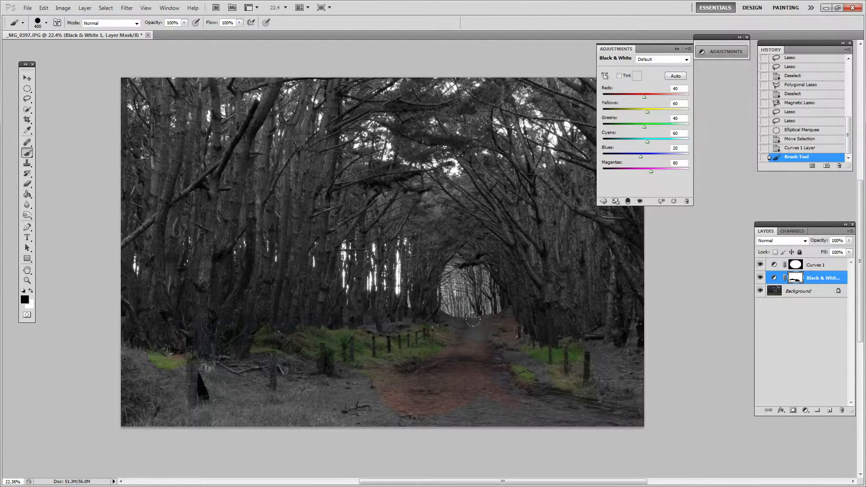
mouse_move(548, 336)
left_mouse_down()
mouse_move(560, 367)
mouse_move(527, 388)
left_mouse_up()
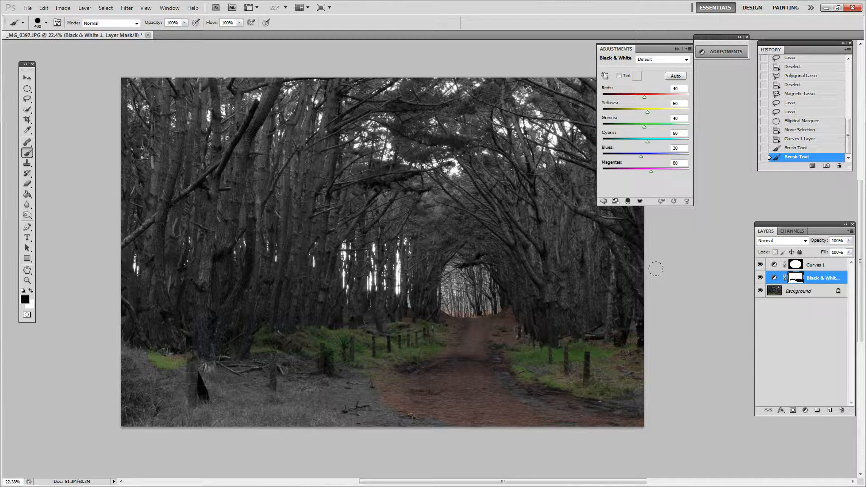
key("ctrl+alt+z")
key("ctrl+alt+z")
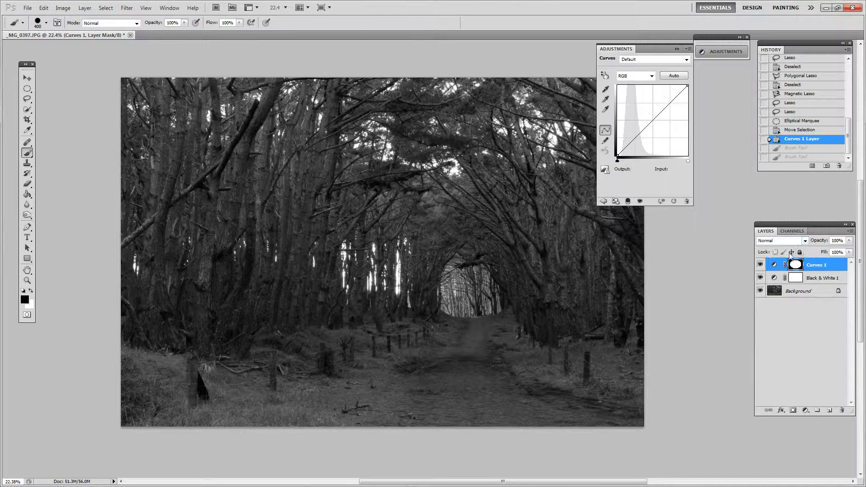
Brighten the ellipse with a Curves point at input 78 and output 107, and revert to the state before the Curves layer.
mouse_move(638, 135)
left_mouse_down()
mouse_move(641, 143)
mouse_move(630, 116)
mouse_move(635, 144)
mouse_move(630, 116)
mouse_move(640, 144)
mouse_move(633, 131)
mouse_move(667, 144)
mouse_move(639, 126)
left_mouse_up()
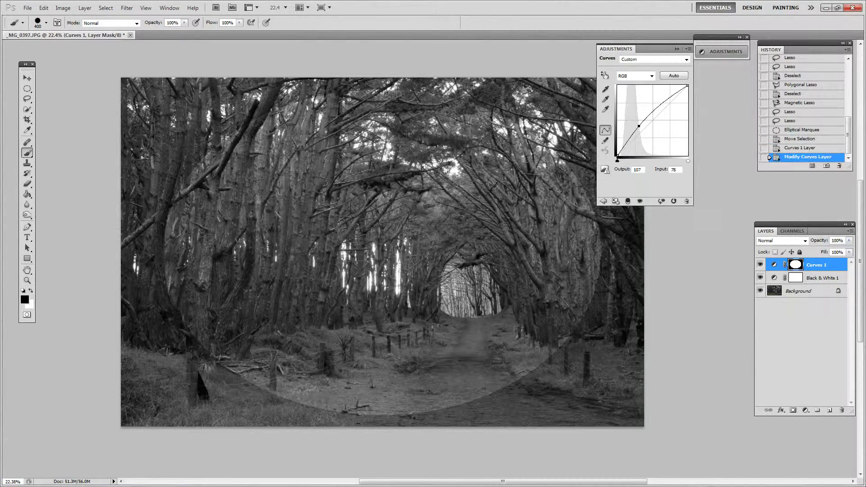
left_click(804, 139)
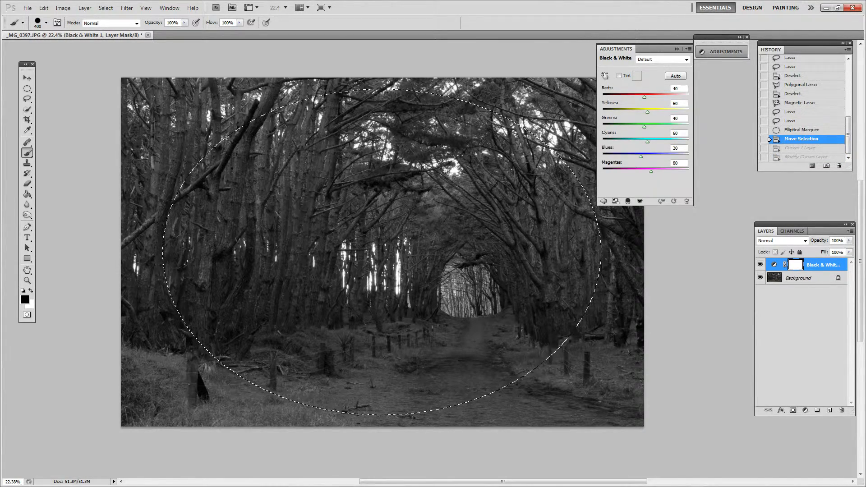
Feather the elliptical selection with a radius of 250 pixels.
left_click(27, 89)
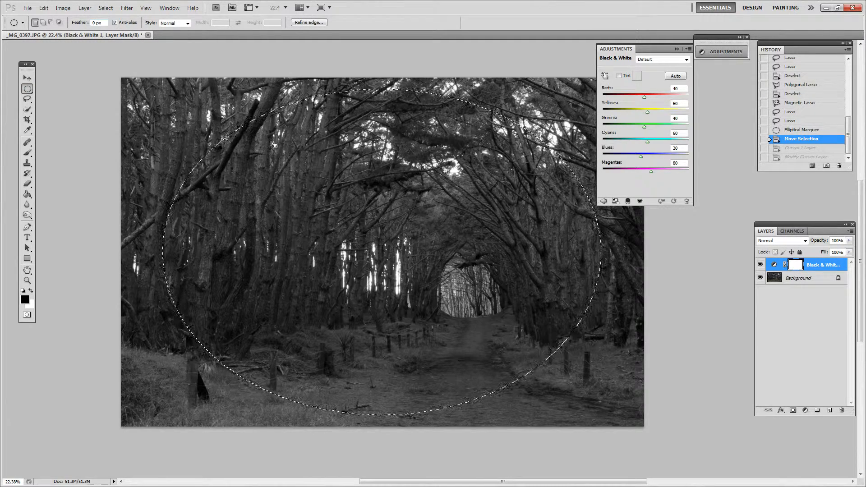
right_click(395, 254)
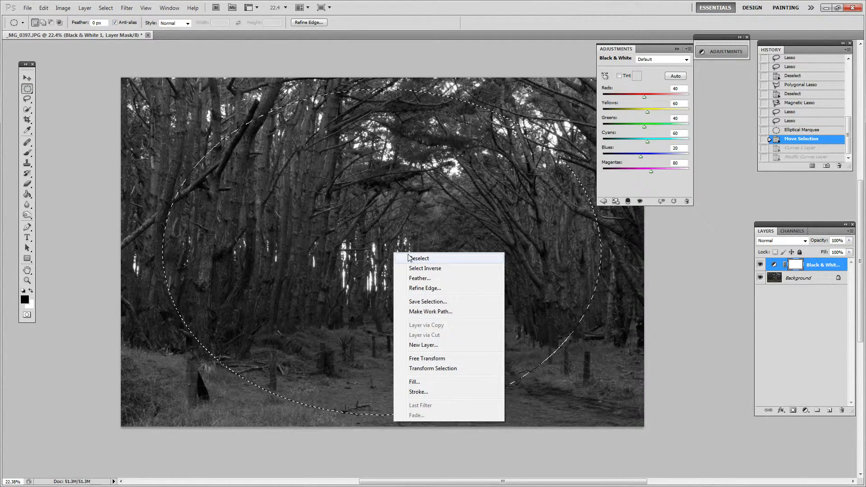
left_click(426, 279)
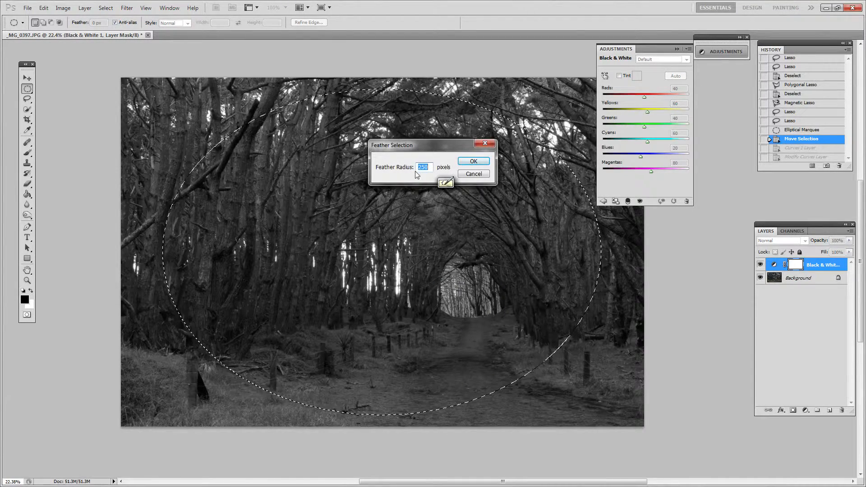
left_click(474, 162)
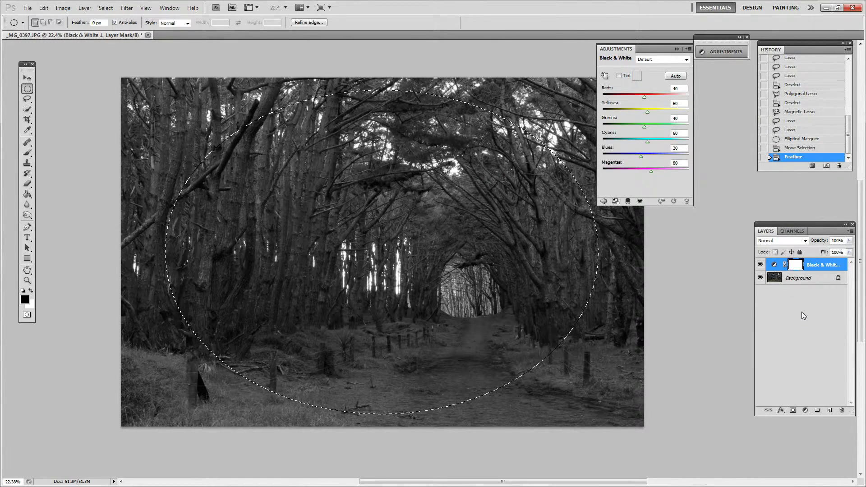
Add a Curves adjustment layer masked by the feathered elliptical selection, and try out a curve point before discarding it.
left_click(805, 410)
left_click(808, 275)
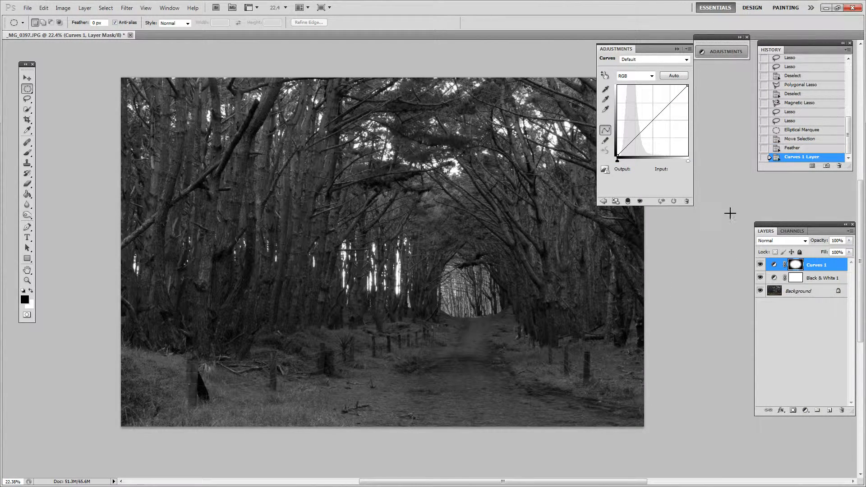
left_click_drag(635, 141, 723, 78)
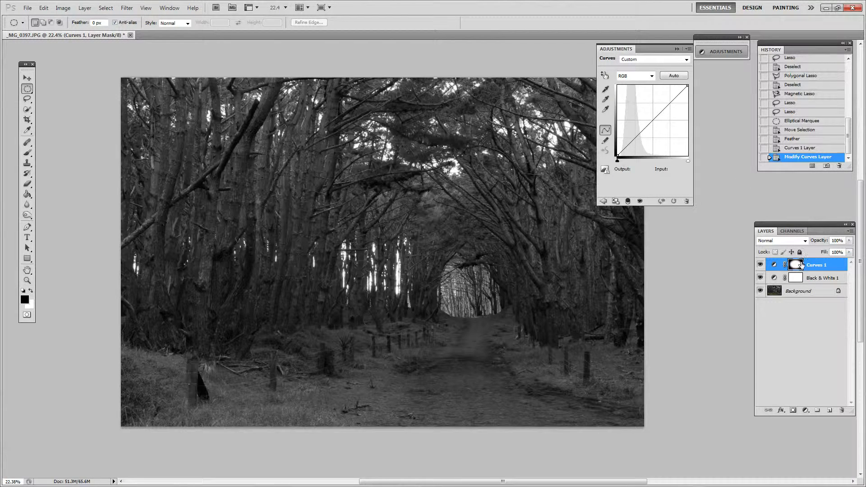
Invert the Curves 1 layer mask and darken the area outside the ellipse with a curve point at input 77, output 53.
left_click(798, 280)
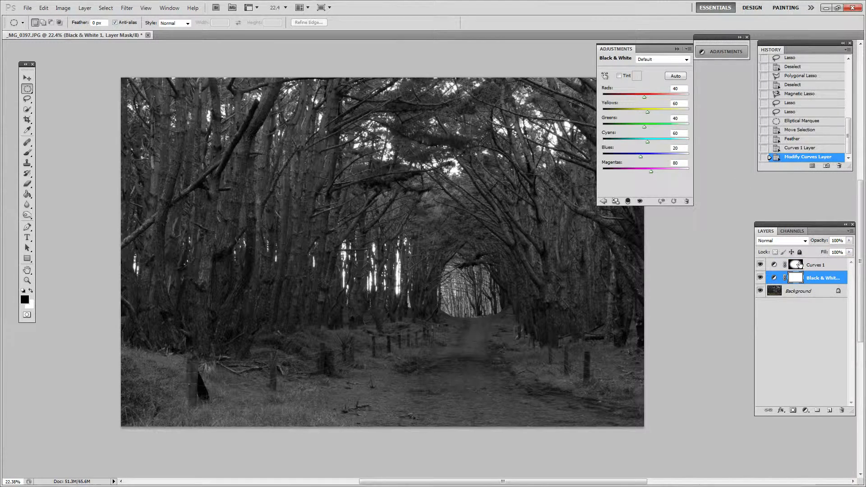
left_click(800, 264)
left_click(775, 265)
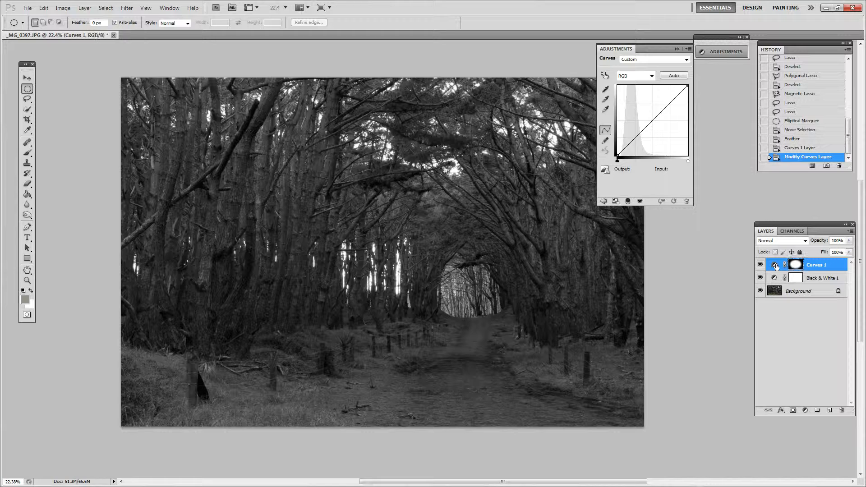
left_click(796, 266)
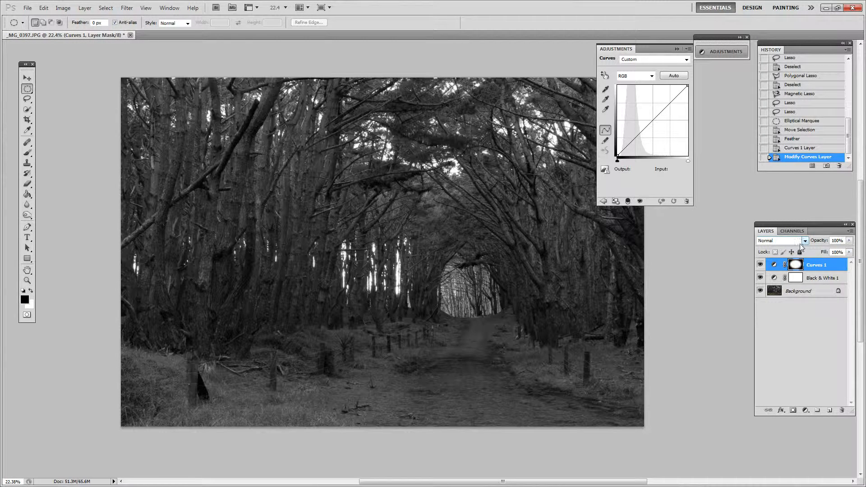
key("ctrl+i")
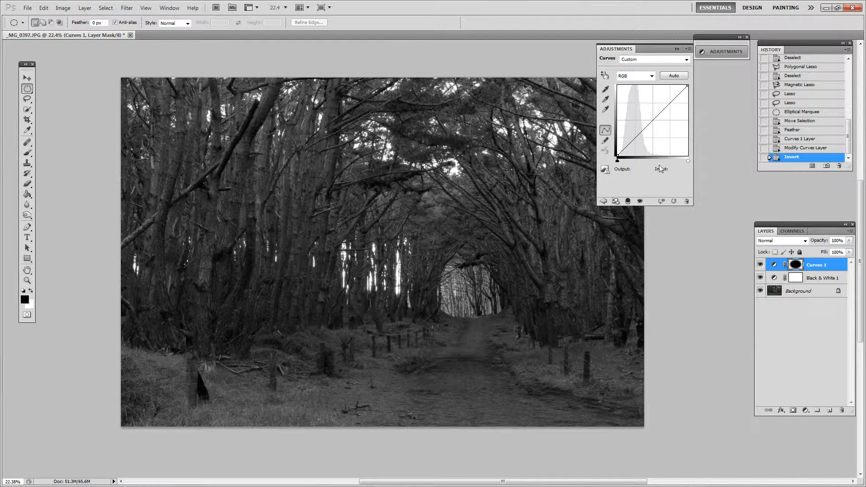
mouse_move(633, 141)
left_mouse_down()
mouse_move(631, 128)
mouse_move(638, 141)
left_mouse_up()
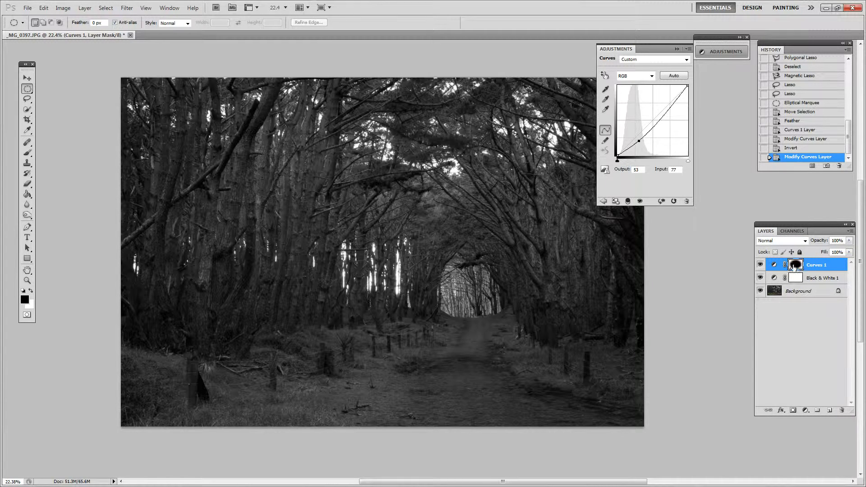
Display the Curves 1 mask channel as a red overlay on the photo.
left_click(792, 231)
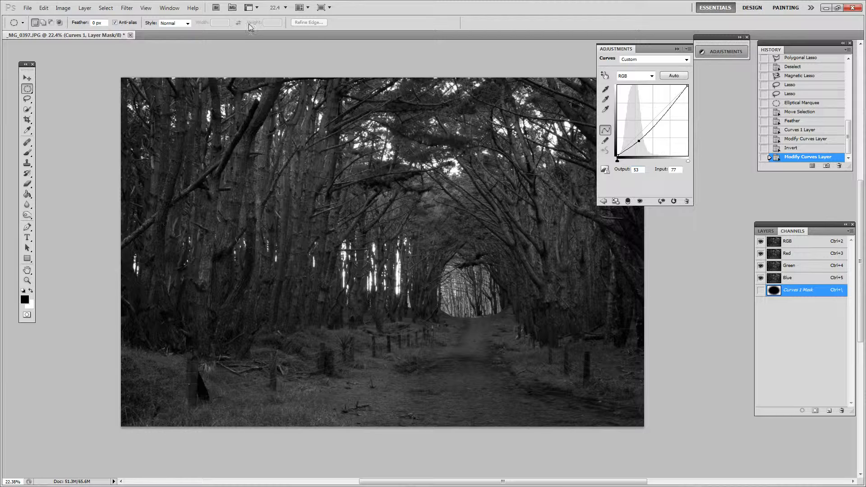
left_click(169, 7)
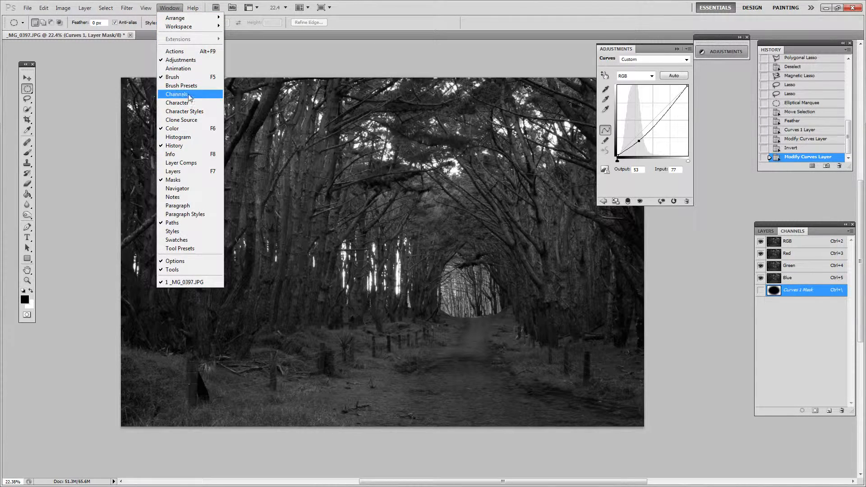
left_click(329, 61)
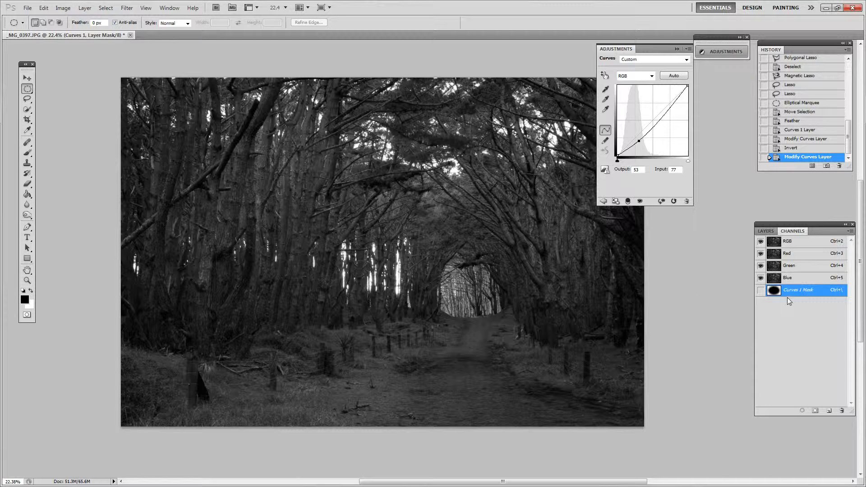
left_click(761, 291)
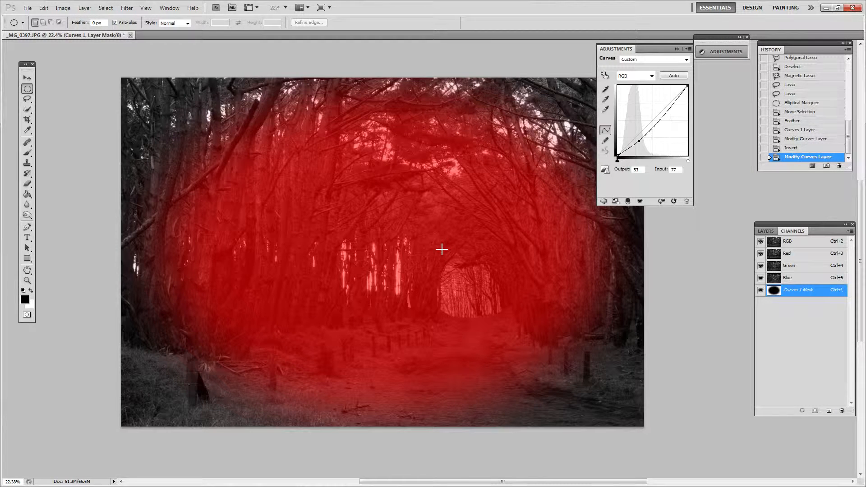
left_click(766, 231)
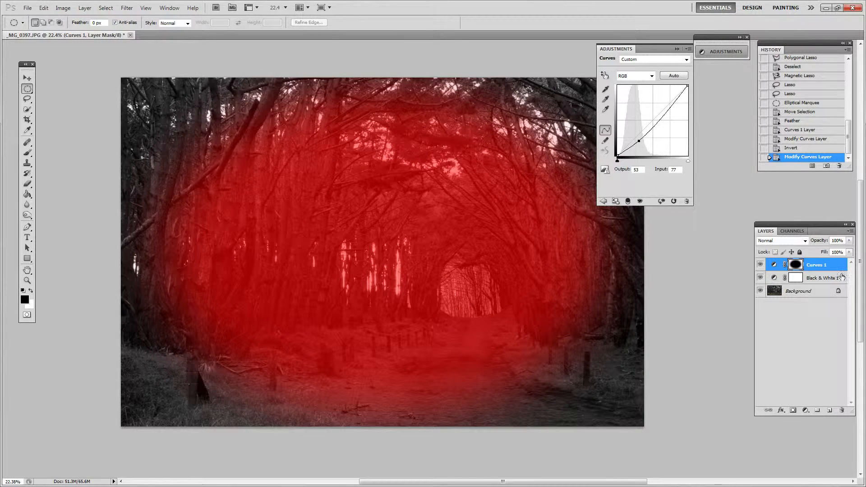
left_click(792, 231)
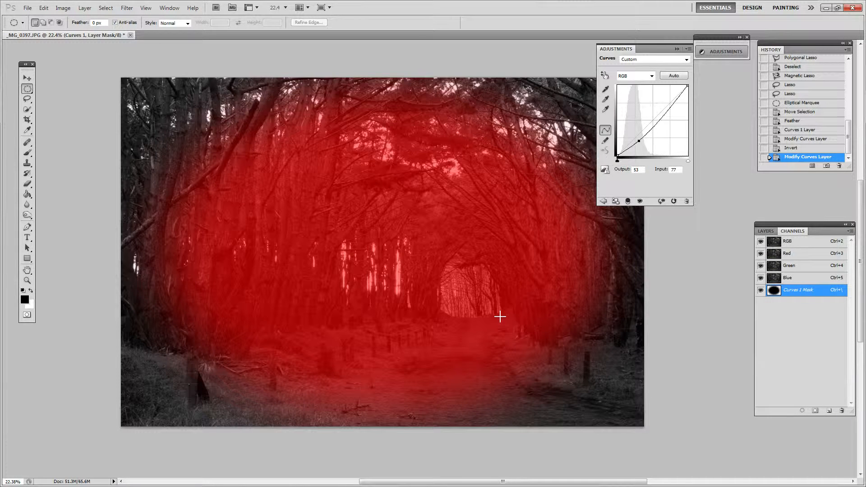
Paint black over the fence posts beside the path and white over the central trees on the Curves 1 mask with the Brush tool.
key("b")
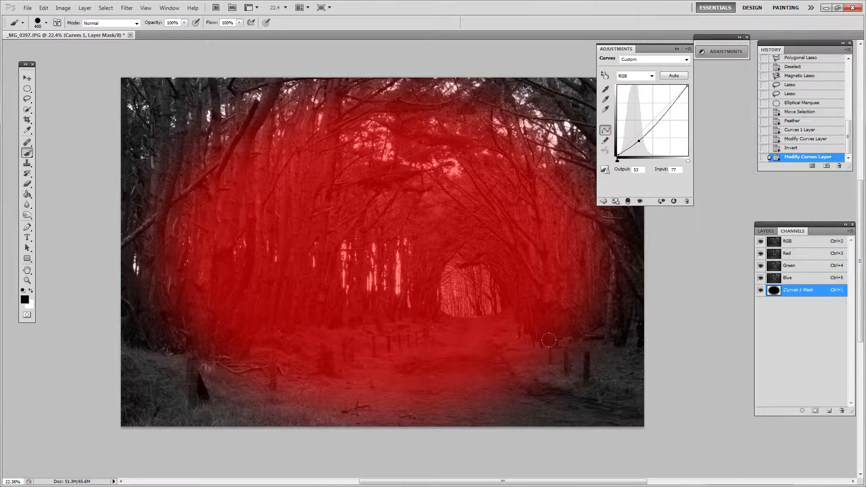
mouse_move(532, 360)
left_mouse_down()
mouse_move(585, 370)
mouse_move(573, 313)
mouse_move(557, 346)
mouse_move(580, 341)
left_mouse_up()
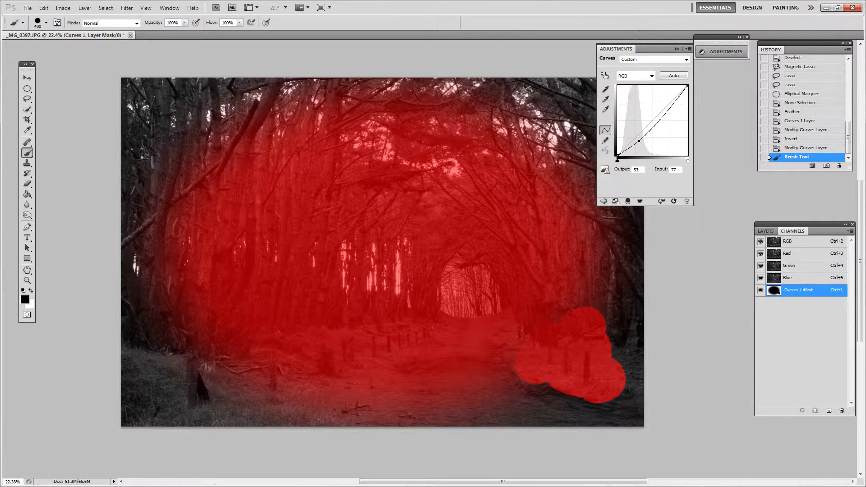
key("x")
mouse_move(412, 239)
left_mouse_down()
mouse_move(417, 287)
mouse_move(458, 239)
left_mouse_up()
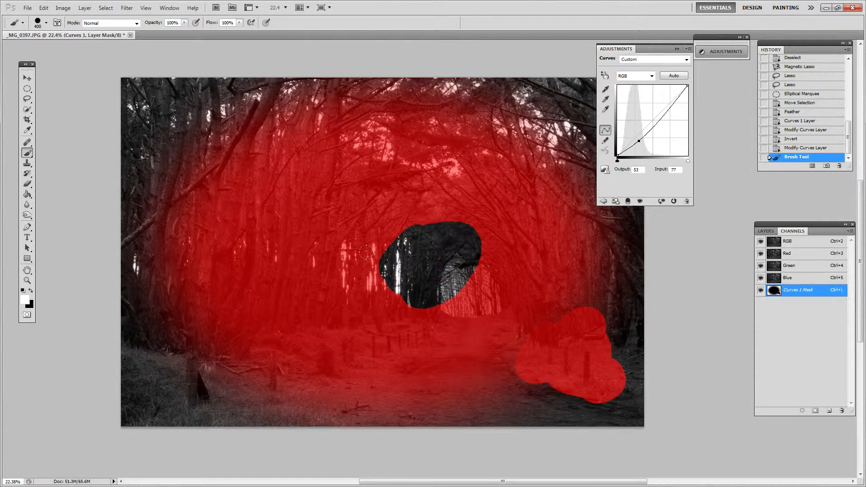
mouse_move(366, 253)
left_mouse_down()
mouse_move(335, 255)
mouse_move(387, 292)
mouse_move(434, 281)
mouse_move(450, 237)
mouse_move(454, 260)
mouse_move(415, 213)
mouse_move(388, 231)
mouse_move(383, 215)
mouse_move(363, 235)
mouse_move(395, 238)
mouse_move(433, 260)
left_mouse_up()
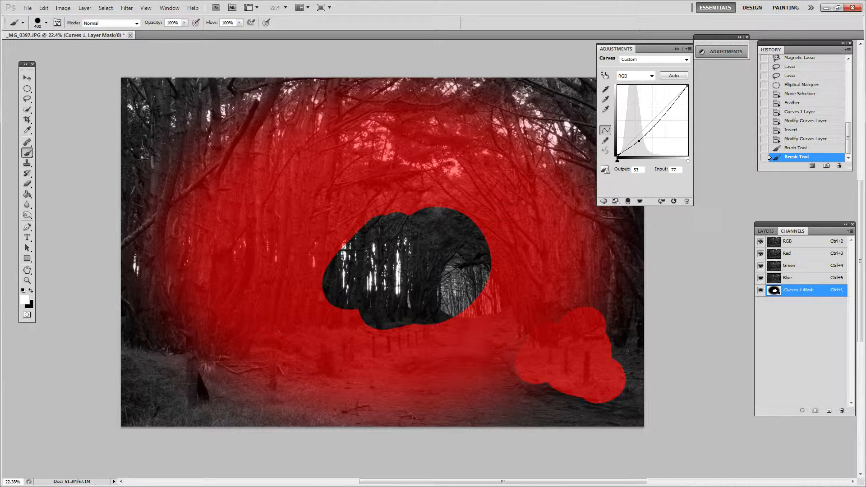
Paint along the edges of the bright tunnel opening on the Curves 1 mask with a smaller brush, switching between white and black.
key("z")
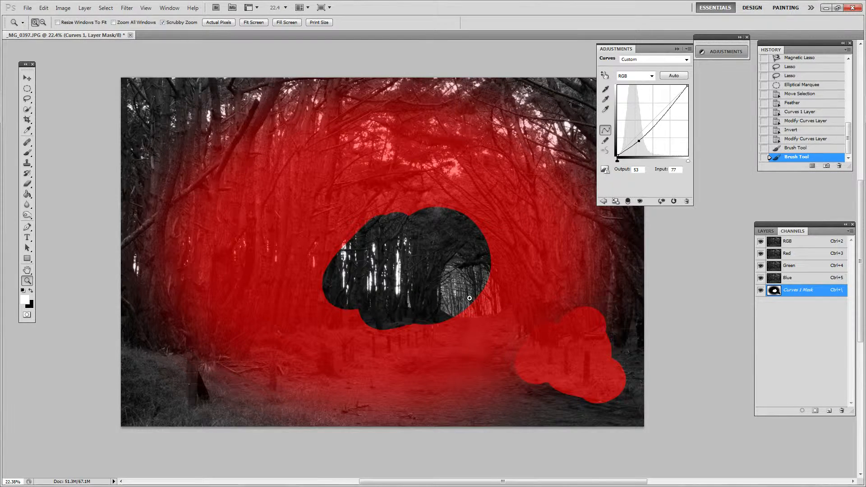
left_click_drag(471, 299, 506, 283)
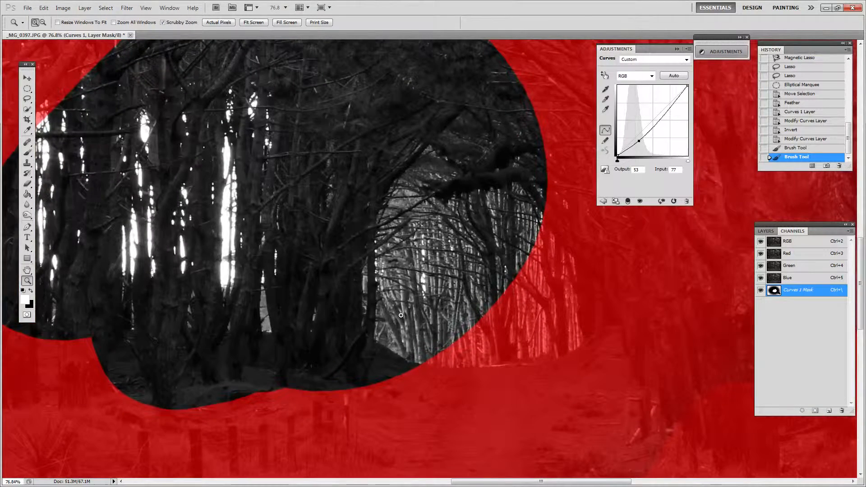
key("b")
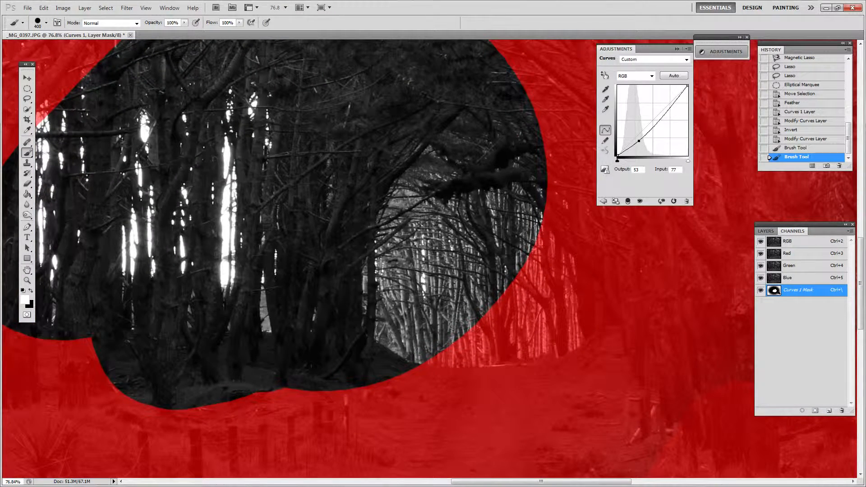
key("bracketleft")
key("bracketleft")
key("bracketleft")
key("bracketleft")
key("bracketleft")
key("bracketleft")
key("bracketleft")
key("bracketleft")
key("bracketleft")
mouse_move(384, 211)
left_mouse_down()
mouse_move(398, 196)
mouse_move(386, 222)
mouse_move(381, 338)
mouse_move(403, 350)
mouse_move(446, 348)
left_mouse_up()
key("x")
key("z")
left_click_drag(526, 334, 455, 343)
left_click_drag(539, 314, 478, 310)
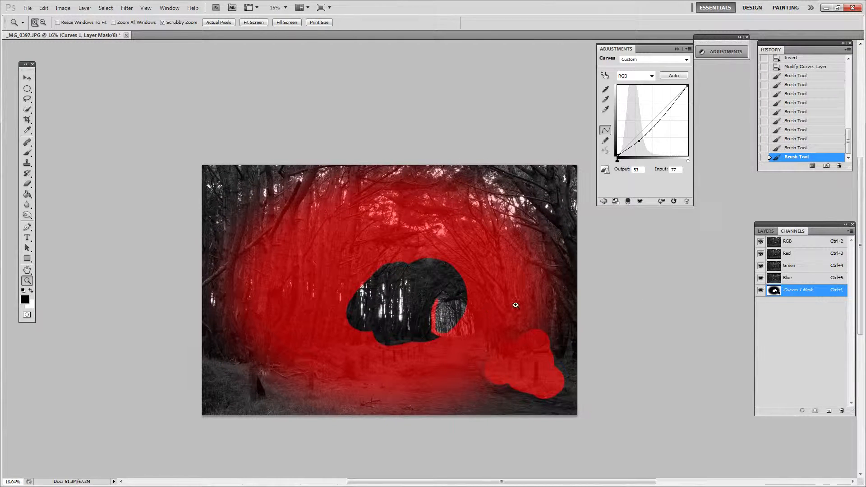
Turn the red Curves 1 mask overlay off and on again to compare the painted mask with the photo.
left_click(773, 232)
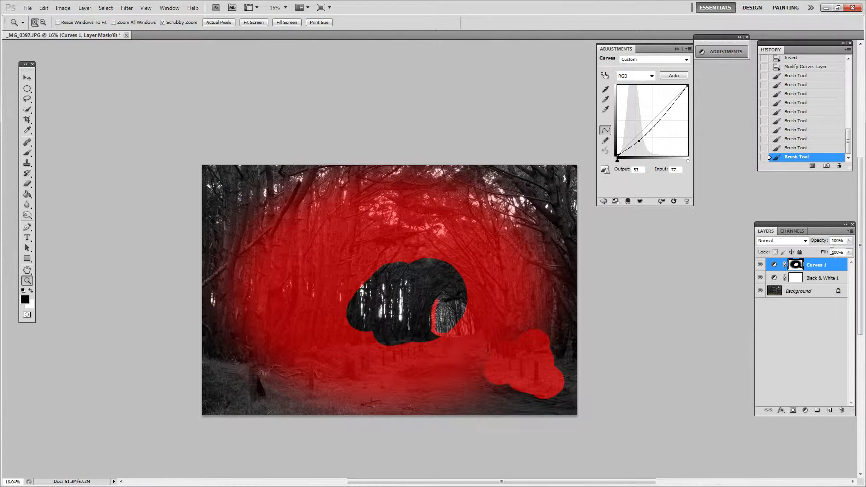
left_click(793, 231)
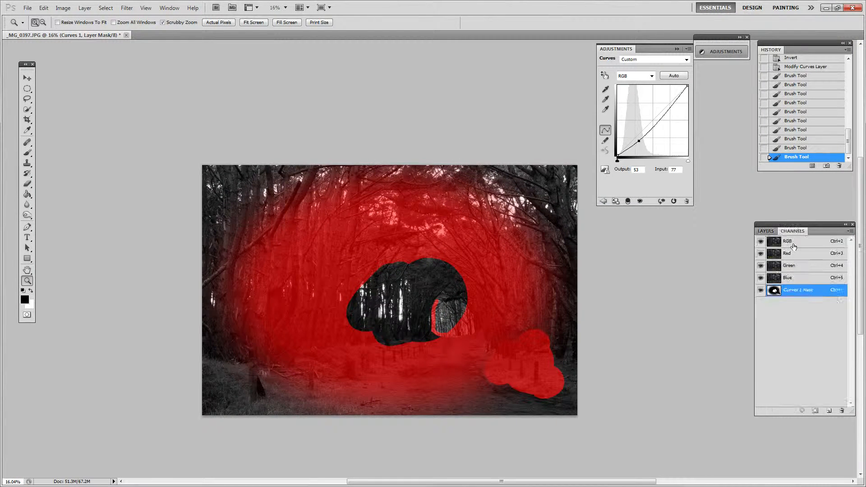
left_click(761, 291)
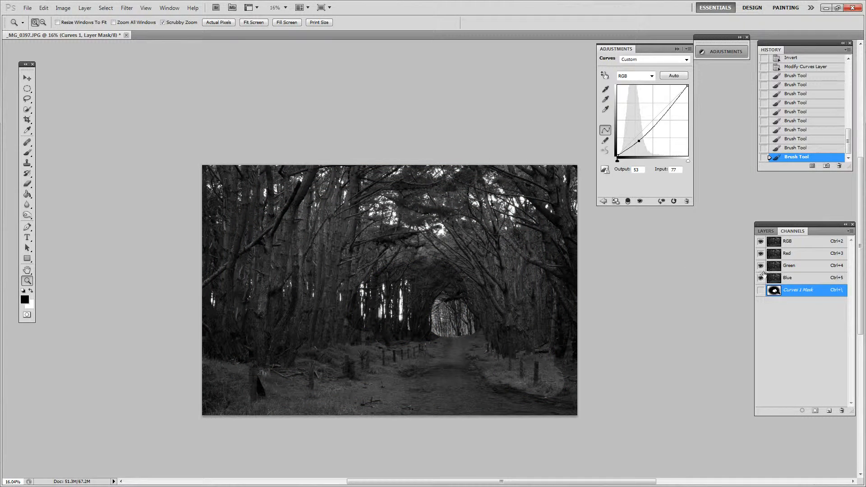
left_click(760, 290)
left_click(766, 231)
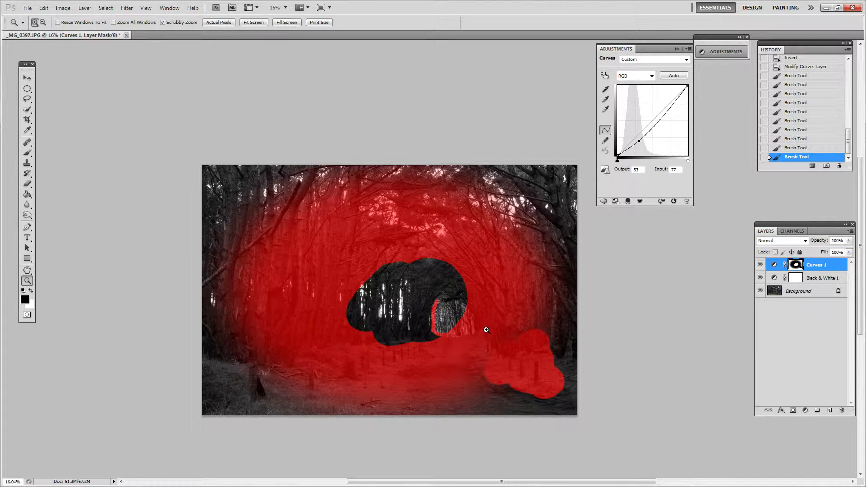
Undo all the brush strokes on the Curves 1 mask, back to the Curves adjustment.
key("ctrl+alt+z")
key("ctrl+alt+z")
key("ctrl+alt+z")
key("ctrl+alt+z")
key("ctrl+alt+z")
key("ctrl+alt+z")
key("ctrl+alt+z")
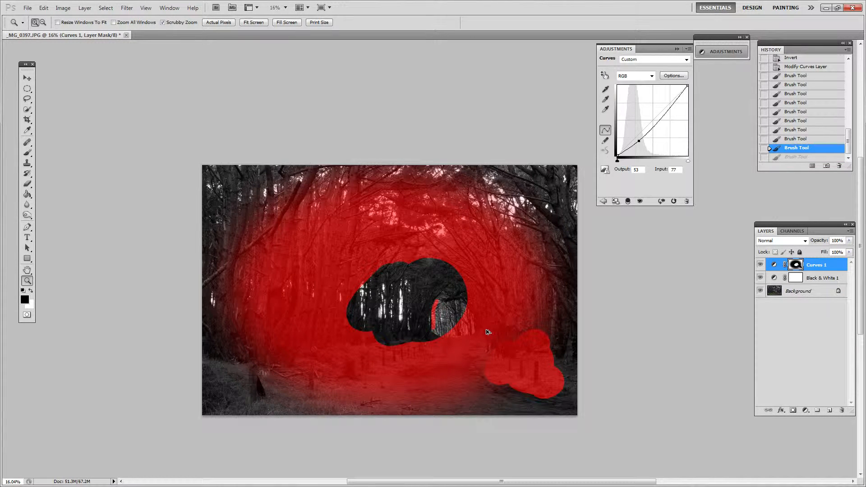
key("ctrl+alt+z")
key("ctrl+alt+z")
key("ctrl+alt+z")
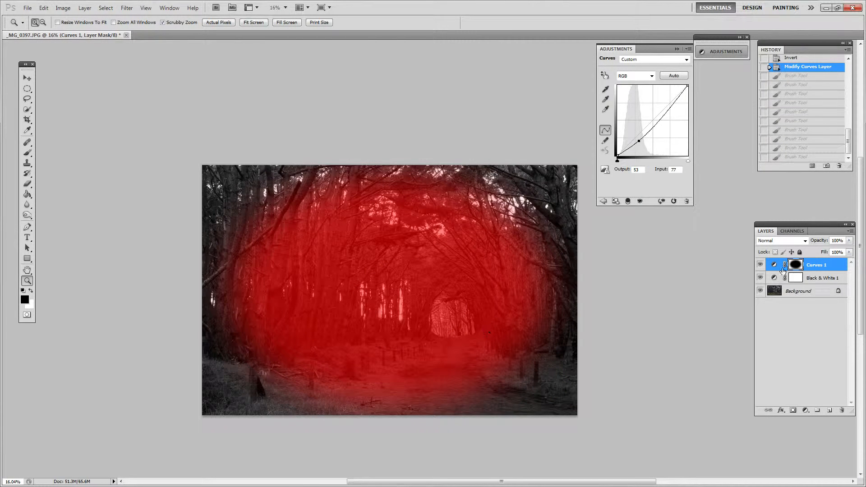
Select the Black & White 1 adjustment layer and hide the red mask overlay.
left_click(774, 278)
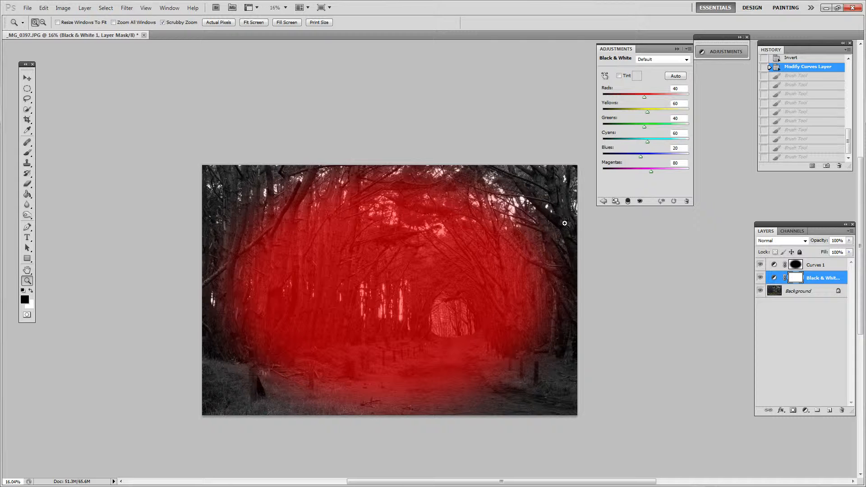
left_click(792, 231)
left_click(760, 290)
left_click(765, 231)
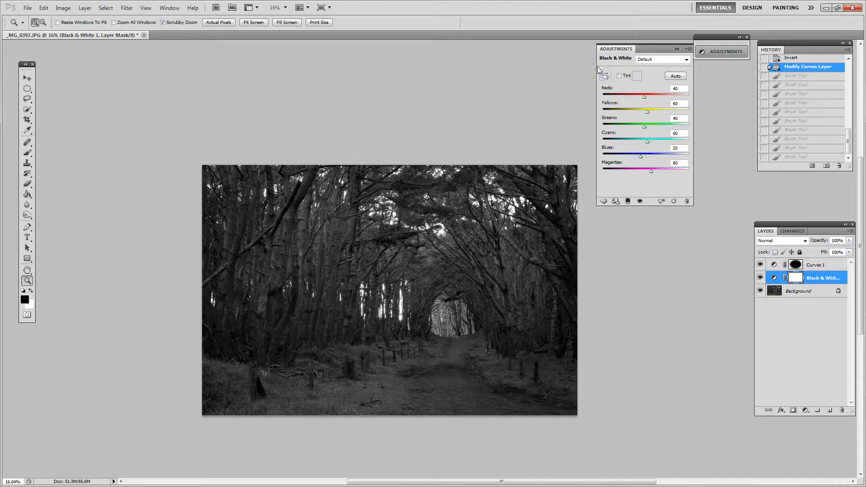
Brighten the tree trunks with the Black & White on-image adjustment, raising Blues to 299.
left_click_drag(287, 316, 387, 309)
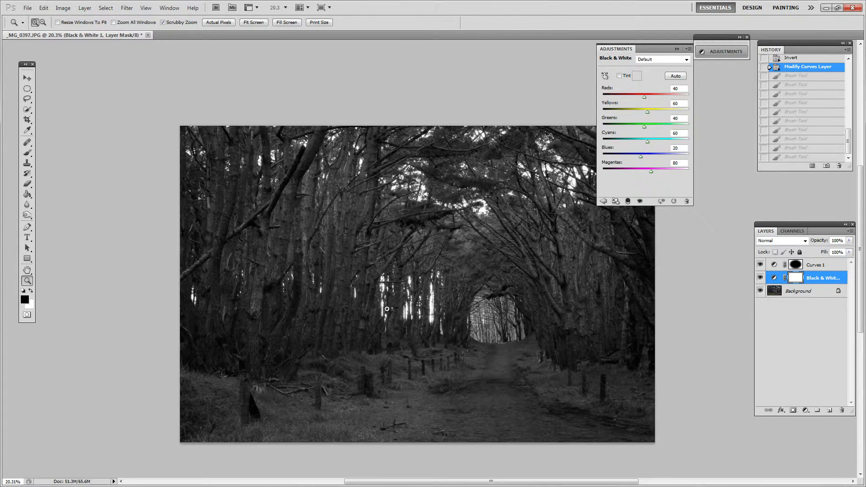
left_click(605, 75)
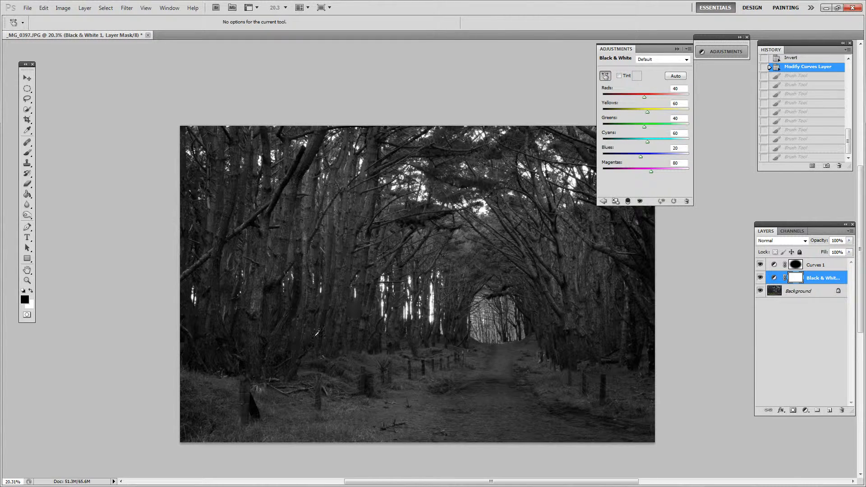
left_click_drag(316, 333, 310, 326)
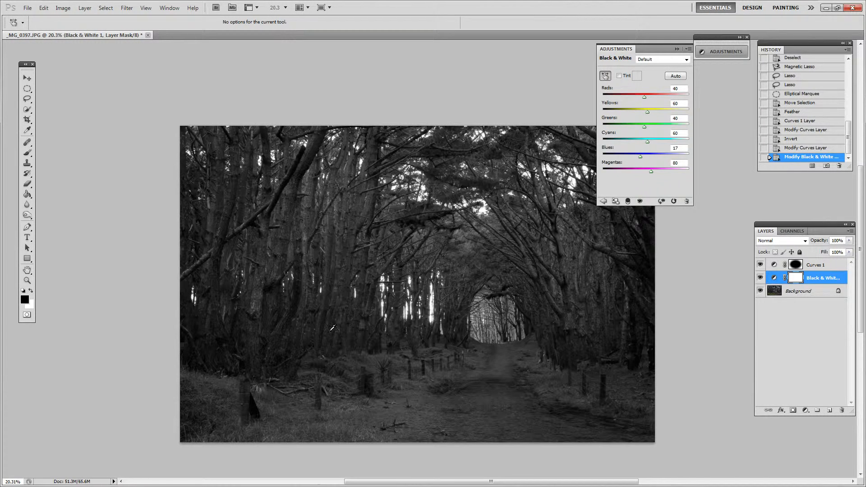
left_click(774, 278)
left_click_drag(328, 314, 502, 300)
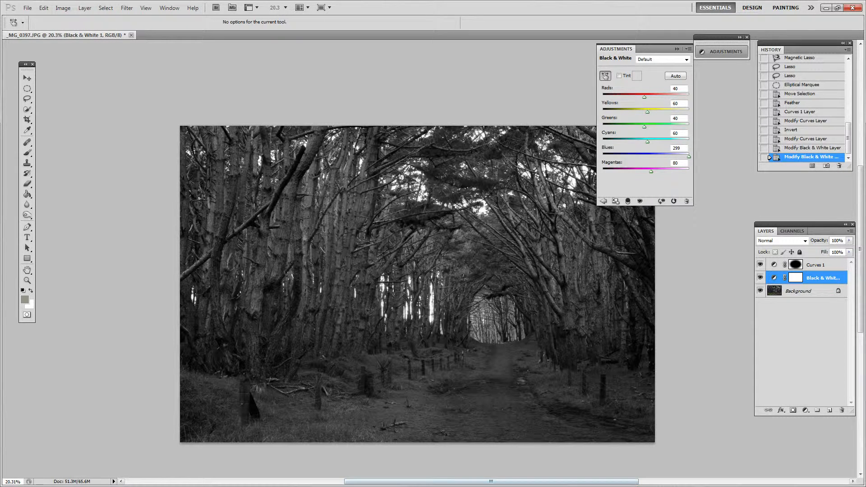
left_click(806, 410)
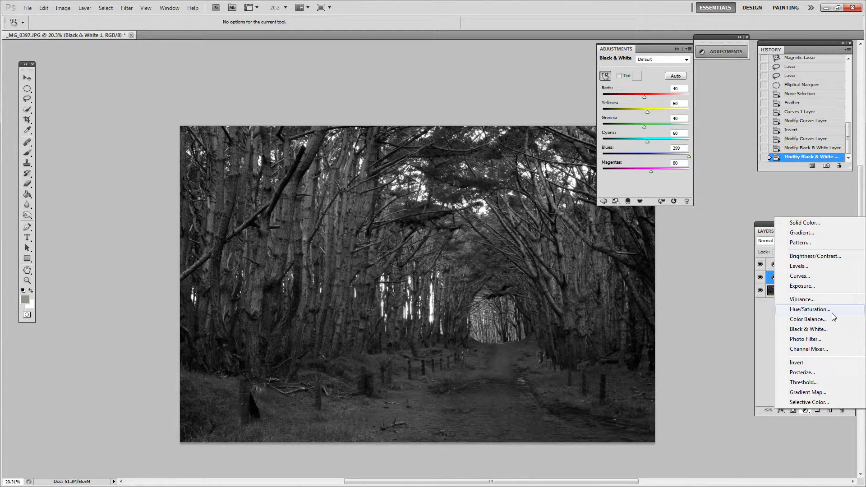
left_click(764, 332)
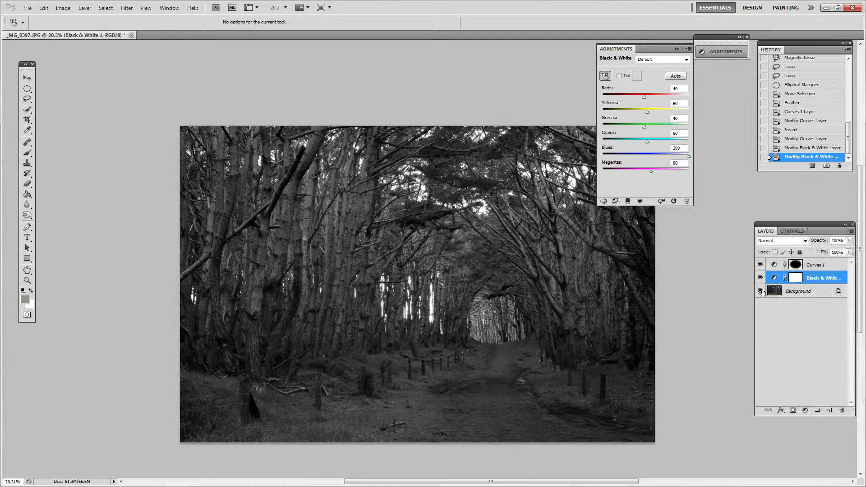
Toggle the Curves 1 layer's visibility repeatedly to compare the photo with and without the darkened edges.
left_click(760, 264)
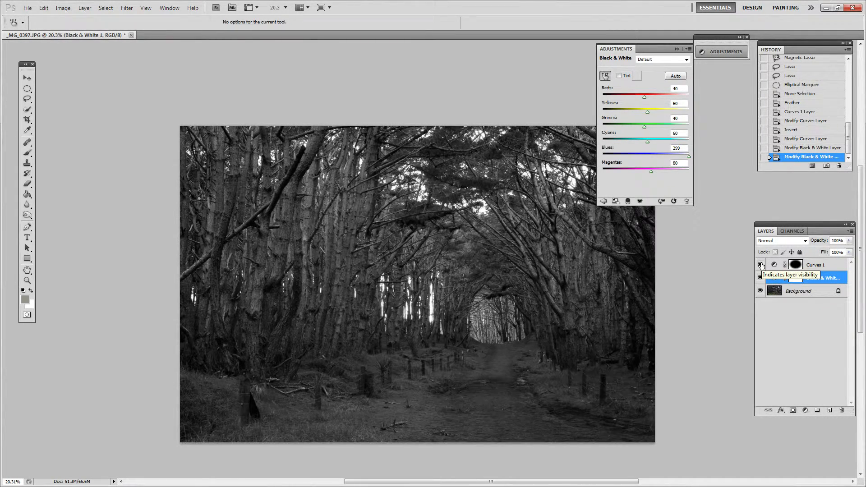
left_click(760, 265)
left_click(760, 265)
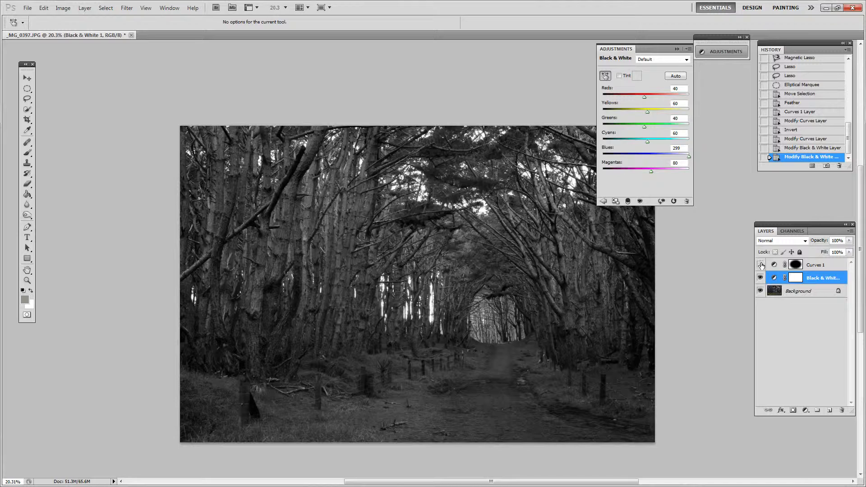
left_click(761, 265)
left_click(760, 264)
left_click(760, 265)
left_click(760, 265)
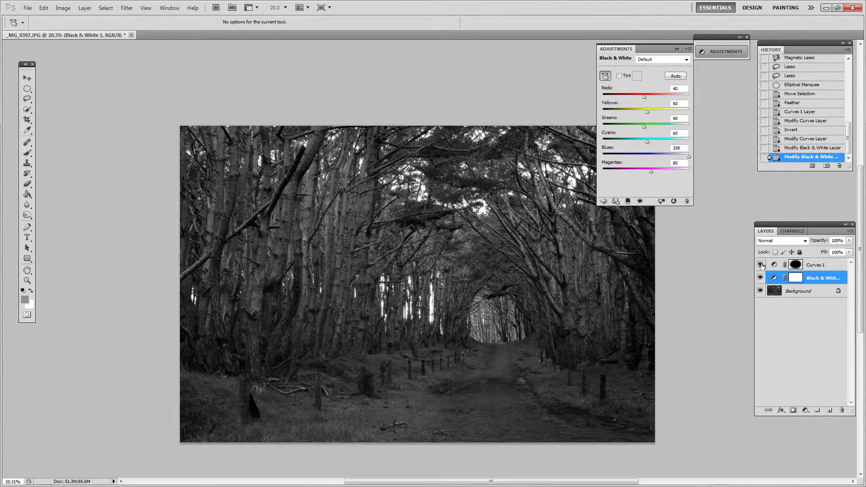